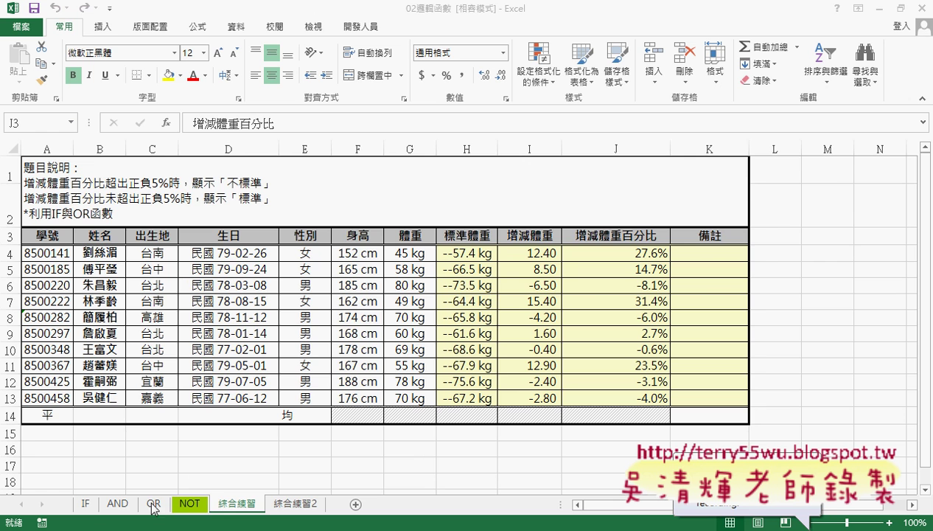
# - Look over cells G1 and H1 on the IF sheet, then return to the 綜合練習 sheet
pyautogui.click(86, 504)
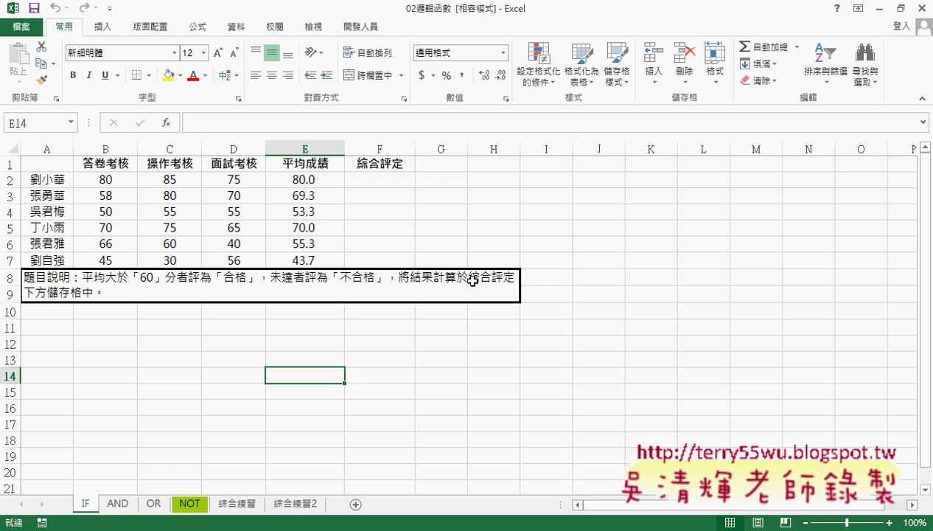
pyautogui.click(436, 166)
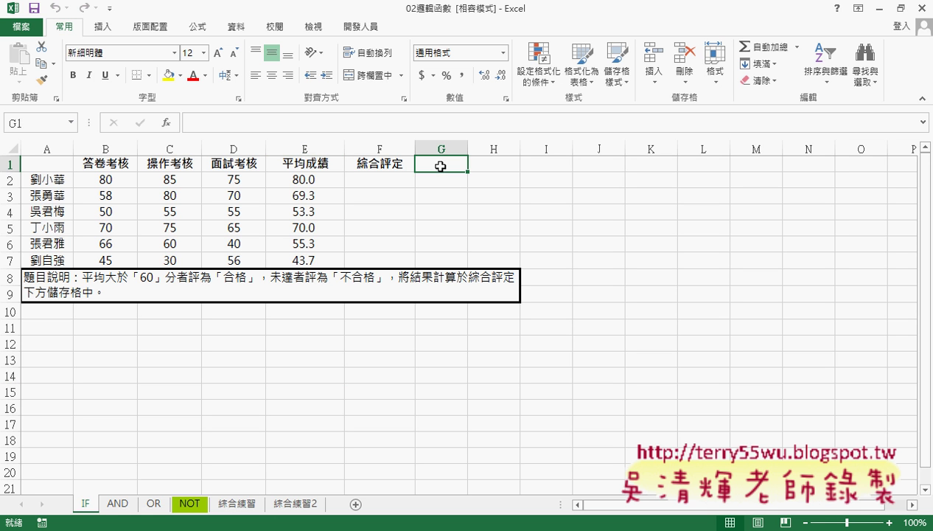
pyautogui.click(493, 164)
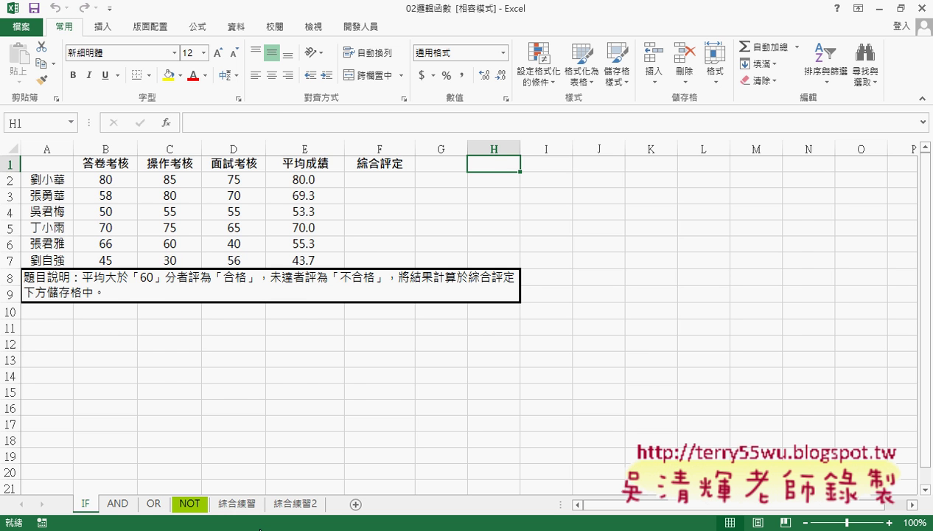
pyautogui.click(243, 507)
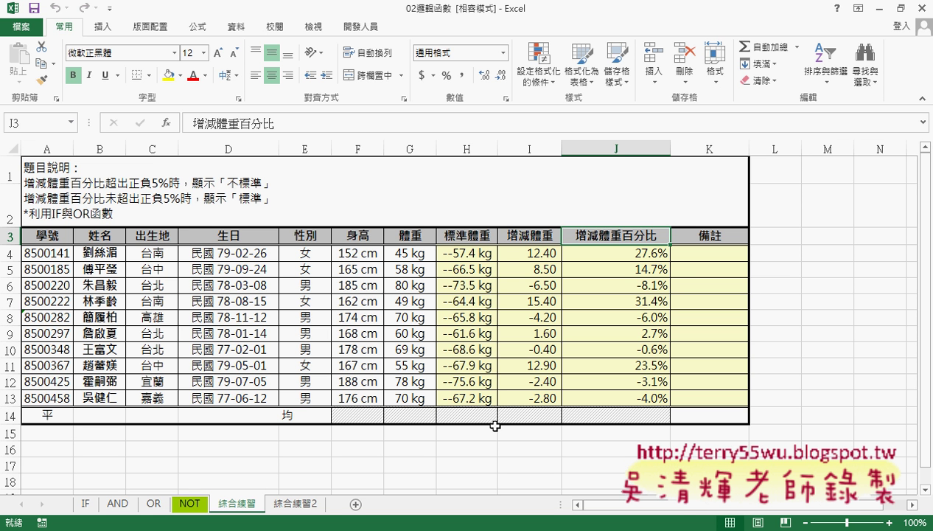
# - Inspect row 4's weight G4, standard weight H4, the J4 percentage formula and 備註 cell K4
pyautogui.click(607, 249)
pyautogui.click(688, 253)
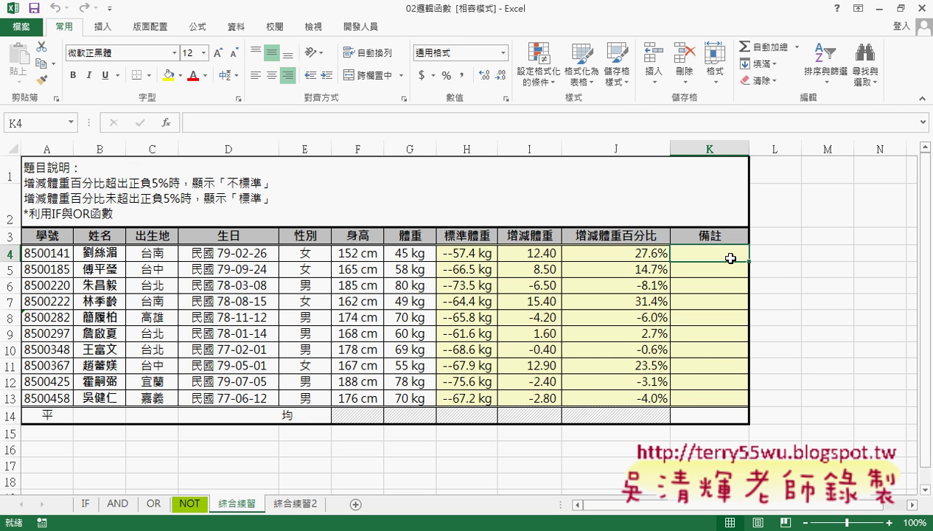
pyautogui.click(408, 255)
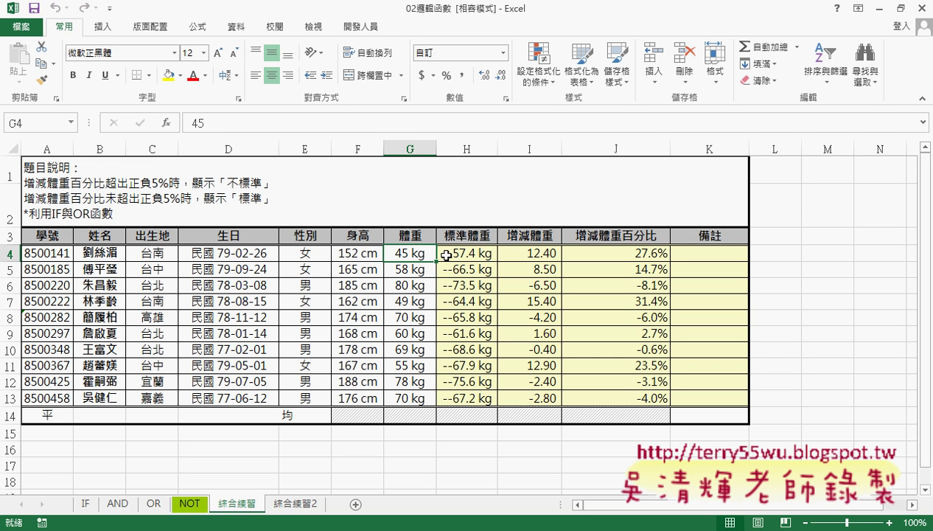
pyautogui.click(468, 254)
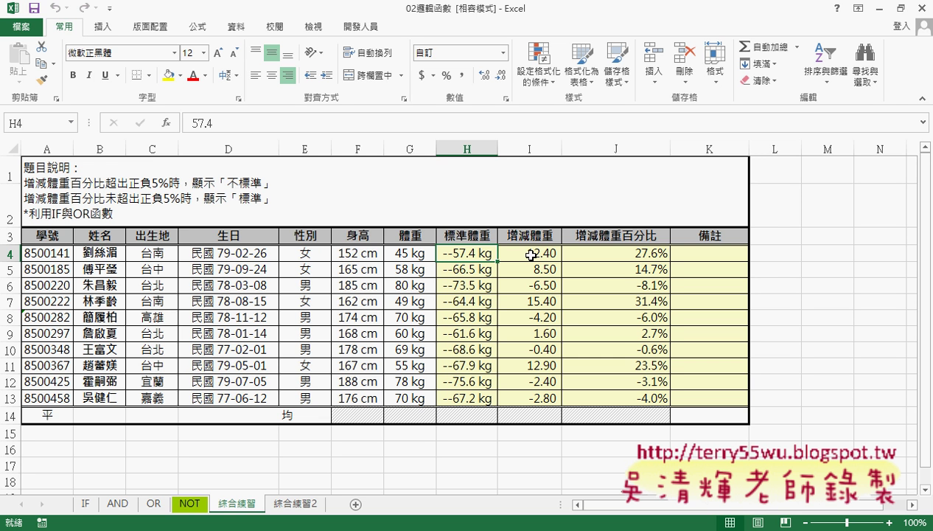
pyautogui.click(640, 256)
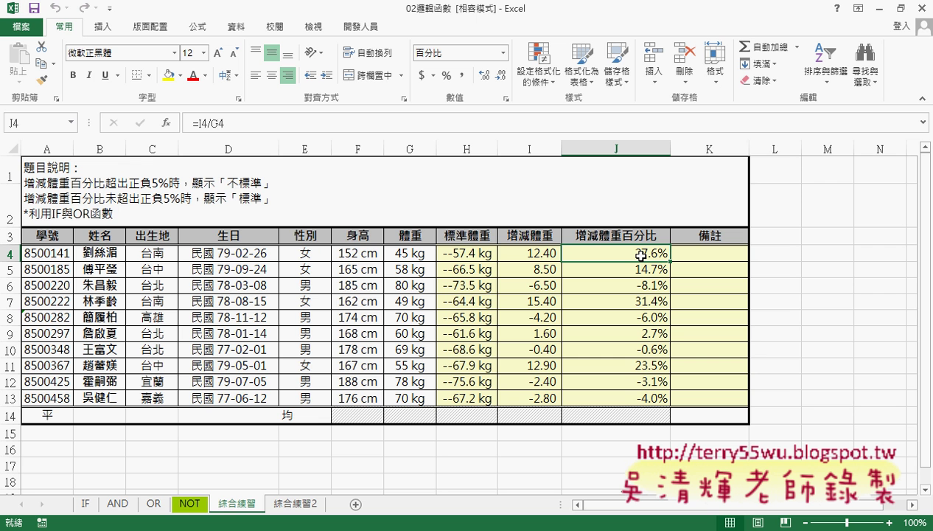
pyautogui.click(715, 257)
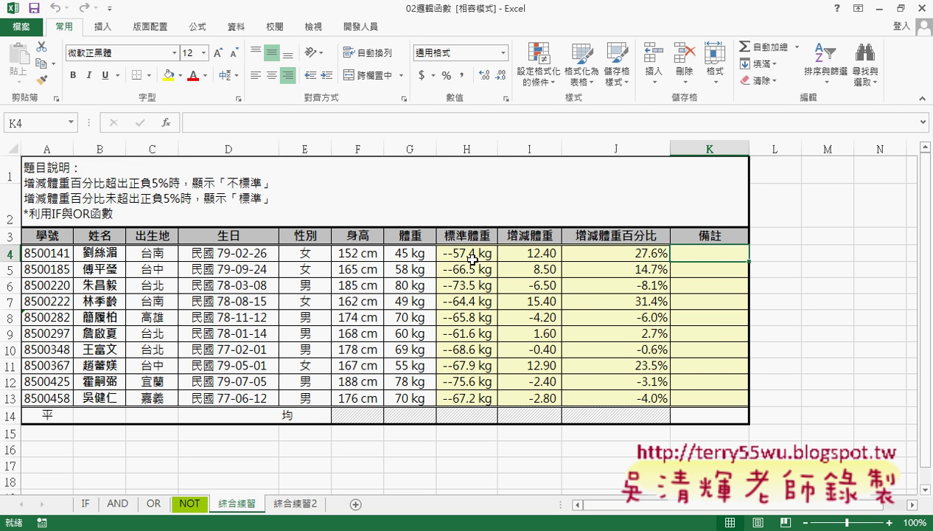
pyautogui.click(633, 255)
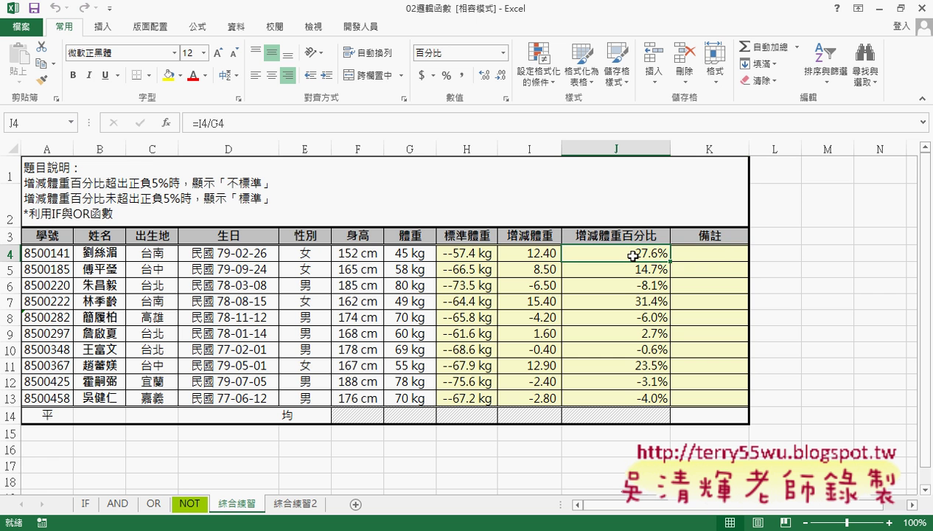
pyautogui.click(724, 255)
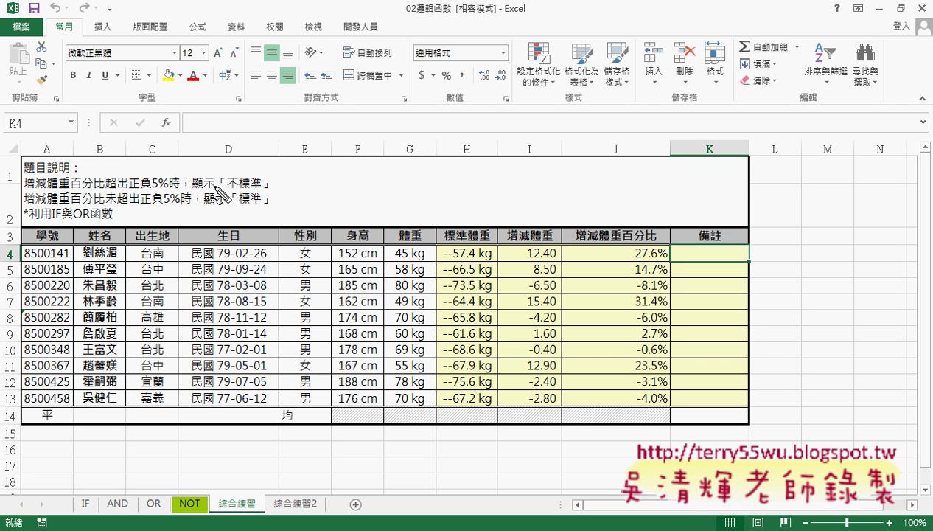
# - Circle 不標準 and 27.6% in red ink, with an upward arrow labelled 5% above column J
pyautogui.moveTo(231, 193); pyautogui.dragTo(232, 195)
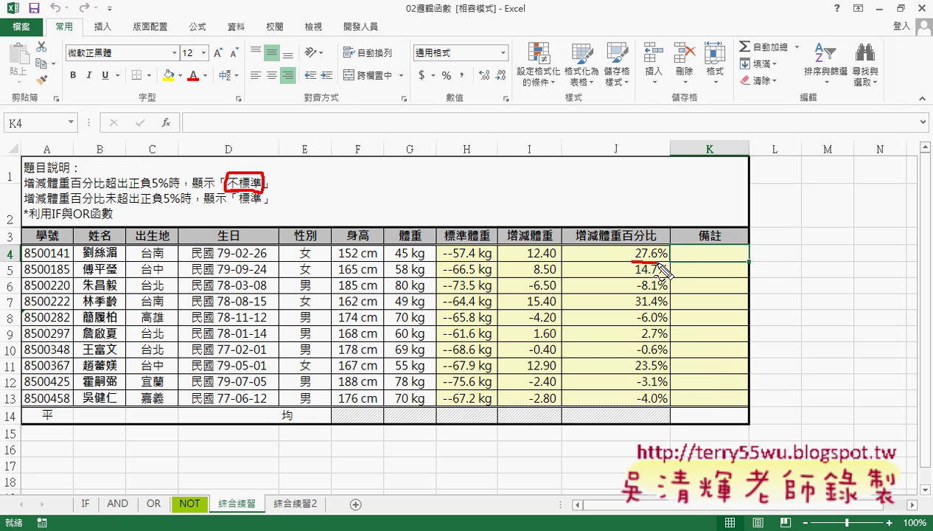
pyautogui.moveTo(662, 249); pyautogui.dragTo(665, 252)
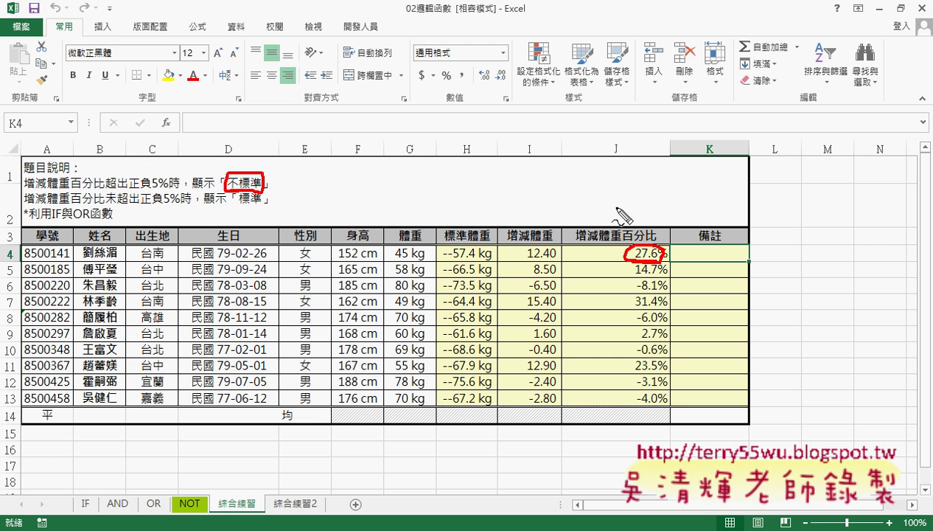
pyautogui.moveTo(603, 196)
pyautogui.mouseDown()
pyautogui.moveTo(651, 195)
pyautogui.moveTo(621, 123)
pyautogui.moveTo(595, 156)
pyautogui.mouseUp()
pyautogui.moveTo(622, 123)
pyautogui.mouseDown()
pyautogui.moveTo(650, 154)
pyautogui.moveTo(659, 199)
pyautogui.moveTo(683, 177)
pyautogui.mouseUp()
pyautogui.moveTo(698, 179)
pyautogui.mouseDown()
pyautogui.moveTo(681, 203)
pyautogui.moveTo(708, 198)
pyautogui.mouseUp()
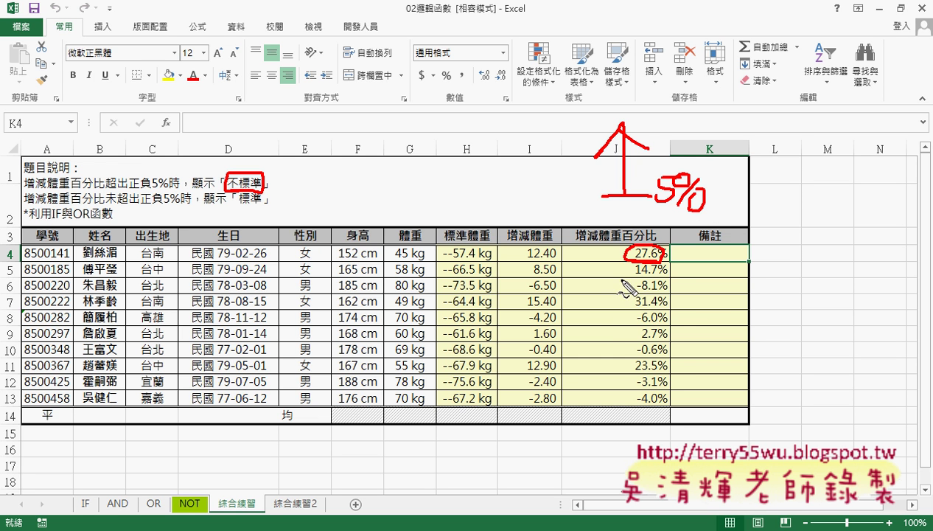
# - Mark -5% beside column K, circle 27.6%, 14.7% and -8.1%, and underline the IF/OR note
pyautogui.moveTo(605, 322)
pyautogui.mouseDown()
pyautogui.moveTo(660, 320)
pyautogui.moveTo(625, 360)
pyautogui.mouseUp()
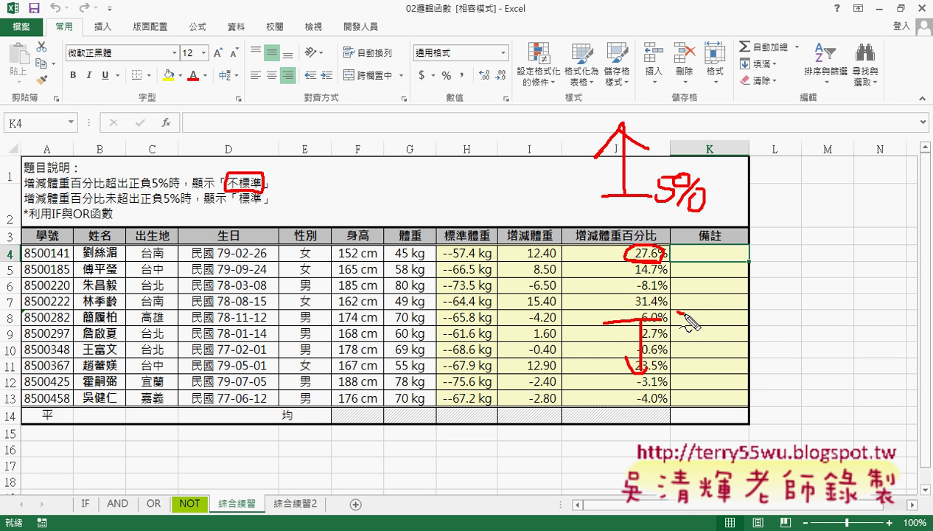
pyautogui.moveTo(677, 316); pyautogui.dragTo(699, 325)
pyautogui.moveTo(697, 298)
pyautogui.mouseDown()
pyautogui.moveTo(708, 296)
pyautogui.moveTo(707, 326)
pyautogui.mouseUp()
pyautogui.moveTo(714, 315); pyautogui.dragTo(739, 325)
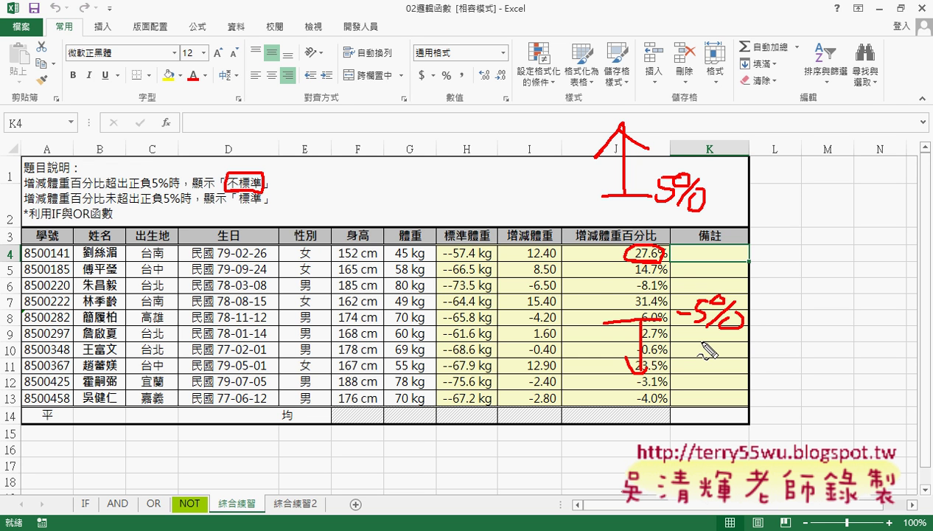
pyautogui.moveTo(646, 246); pyautogui.dragTo(643, 303)
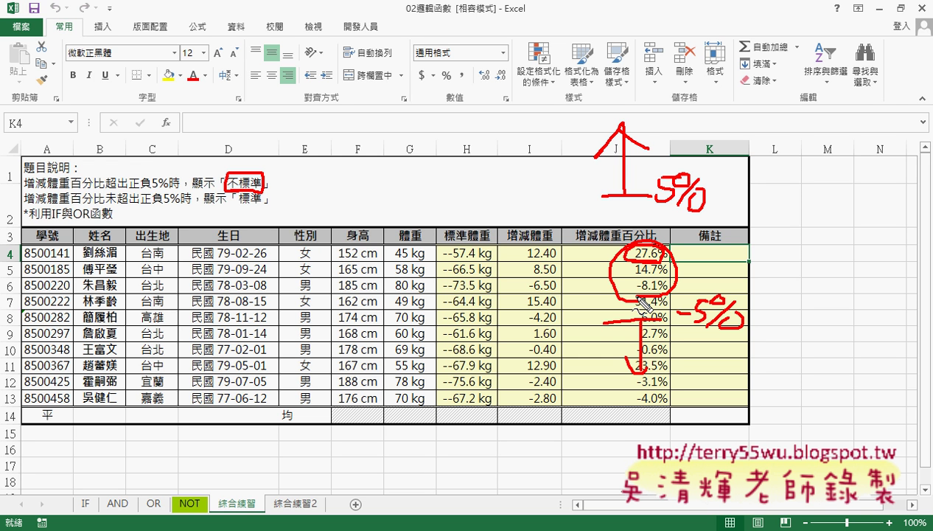
pyautogui.moveTo(45, 220); pyautogui.dragTo(87, 220)
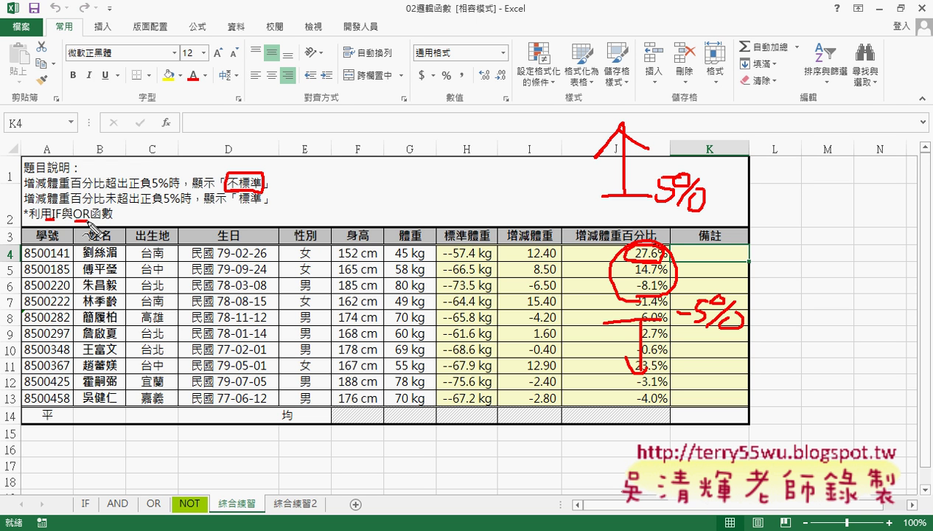
# - Draw lines beside 5% and -5%, circle the K-column arrow, and add up and down arrows
pyautogui.moveTo(710, 199)
pyautogui.mouseDown()
pyautogui.moveTo(756, 199)
pyautogui.moveTo(735, 208)
pyautogui.moveTo(724, 251)
pyautogui.mouseUp()
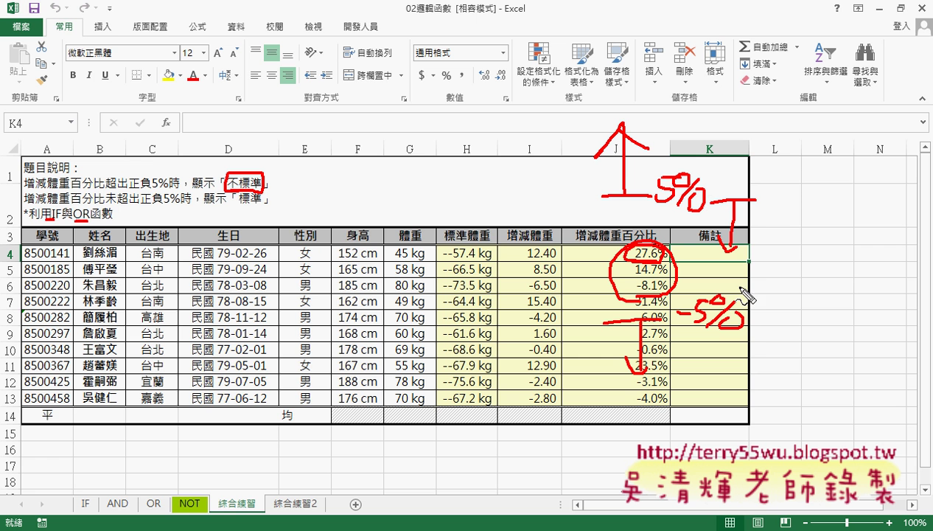
pyautogui.moveTo(751, 324)
pyautogui.mouseDown()
pyautogui.moveTo(783, 325)
pyautogui.moveTo(774, 258)
pyautogui.moveTo(786, 274)
pyautogui.mouseUp()
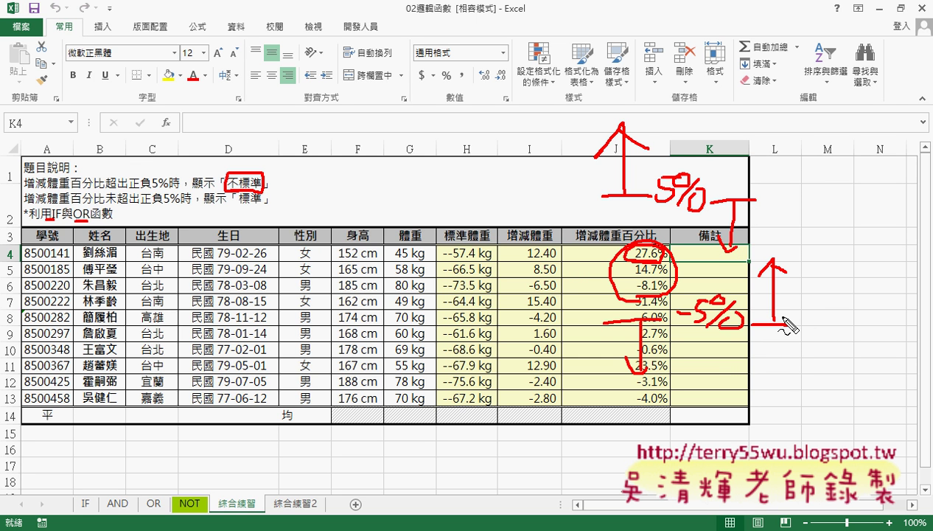
pyautogui.moveTo(746, 280)
pyautogui.mouseDown()
pyautogui.moveTo(769, 293)
pyautogui.moveTo(841, 288)
pyautogui.moveTo(846, 274)
pyautogui.moveTo(855, 289)
pyautogui.moveTo(873, 281)
pyautogui.mouseUp()
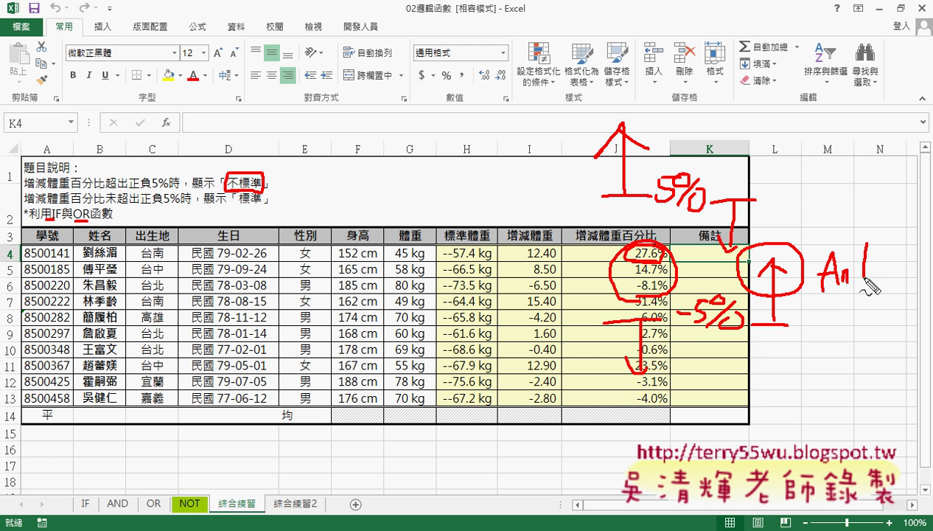
pyautogui.moveTo(661, 195)
pyautogui.mouseDown()
pyautogui.moveTo(661, 130)
pyautogui.moveTo(678, 155)
pyautogui.mouseUp()
pyautogui.moveTo(689, 314)
pyautogui.mouseDown()
pyautogui.moveTo(689, 358)
pyautogui.moveTo(699, 336)
pyautogui.mouseUp()
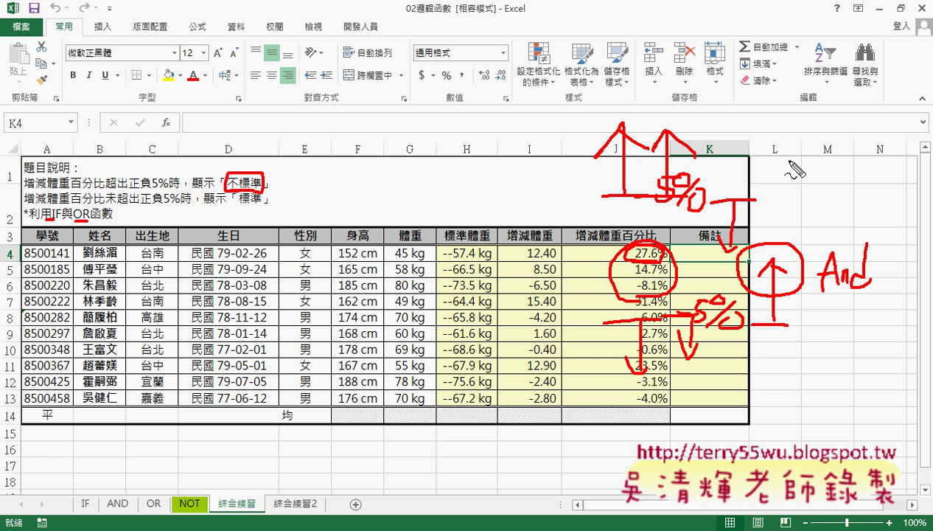
# - Write Or above column K, then erase all the red ink with Esc
pyautogui.moveTo(746, 144); pyautogui.dragTo(764, 176)
pyautogui.moveTo(764, 165); pyautogui.dragTo(783, 158)
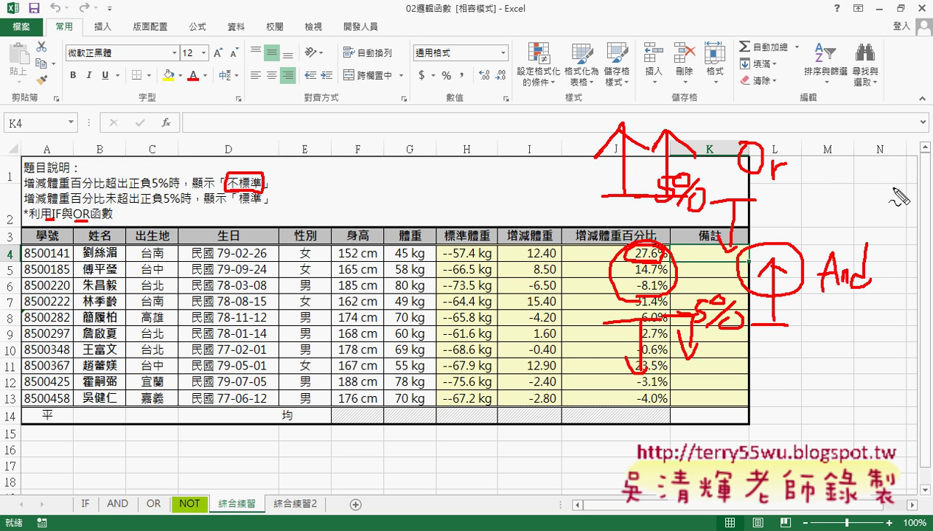
pyautogui.press('Escape')
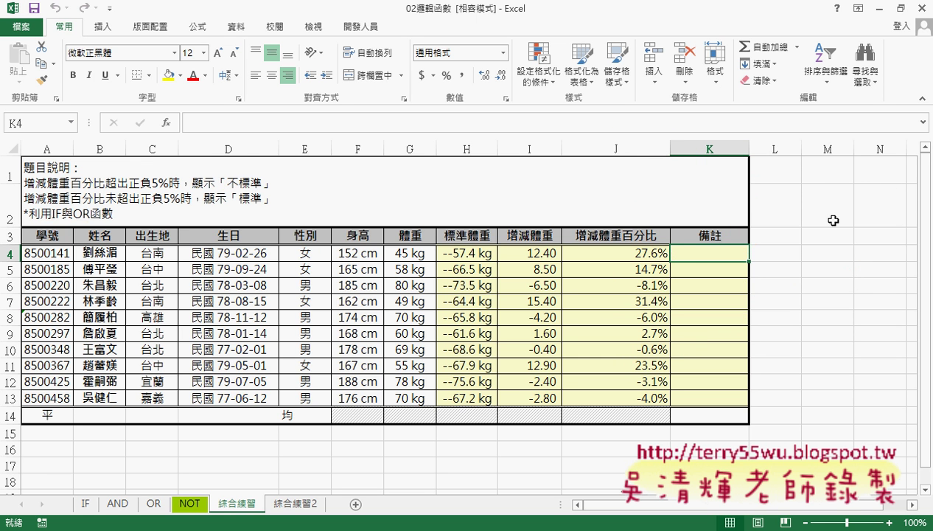
# - Insert IF from the 邏輯 category into K4 and begin its Logical_test with or(
pyautogui.click(166, 122)
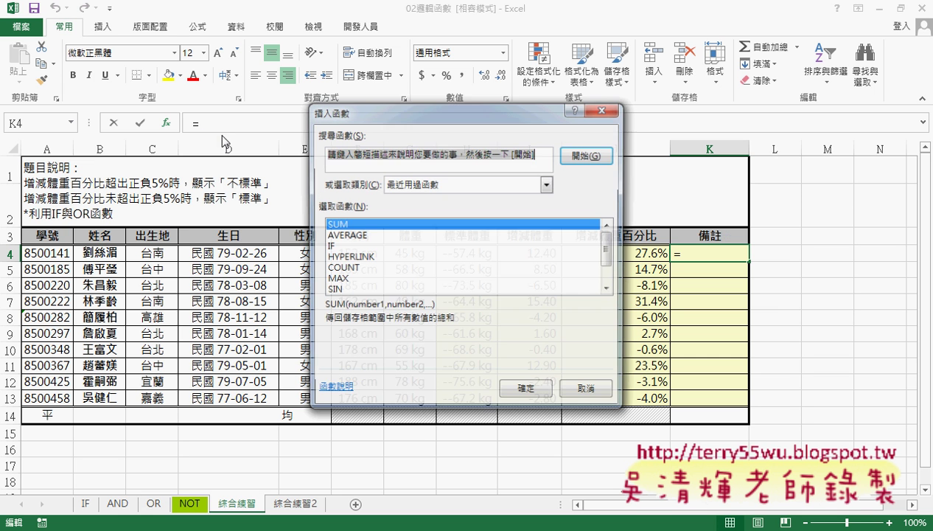
pyautogui.click(416, 185)
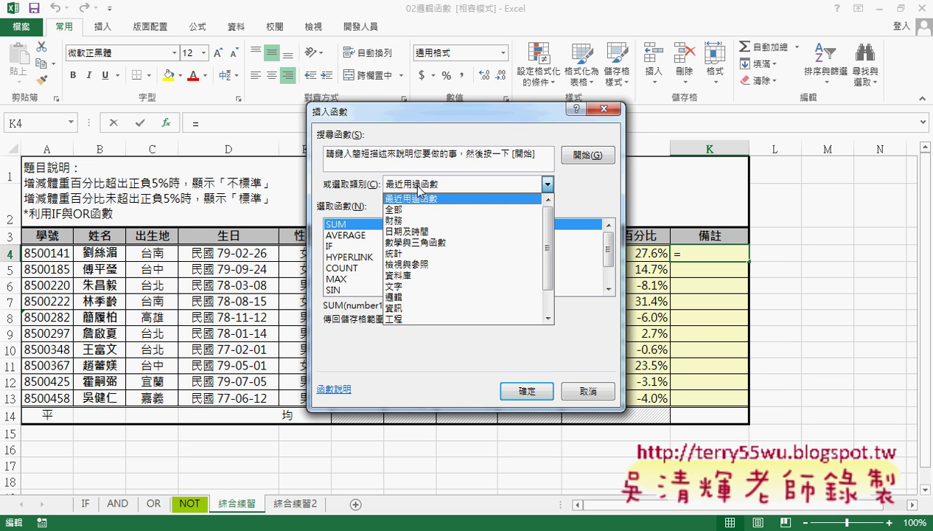
pyautogui.click(417, 295)
pyautogui.click(336, 248)
pyautogui.doubleClick(336, 248)
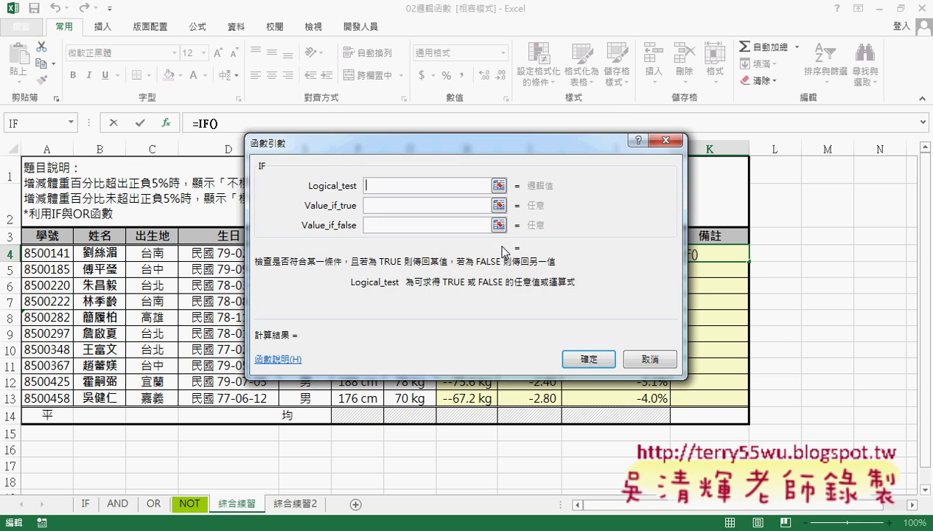
pyautogui.moveTo(460, 140)
pyautogui.mouseDown()
pyautogui.moveTo(380, 272)
pyautogui.moveTo(350, 246)
pyautogui.mouseUp()
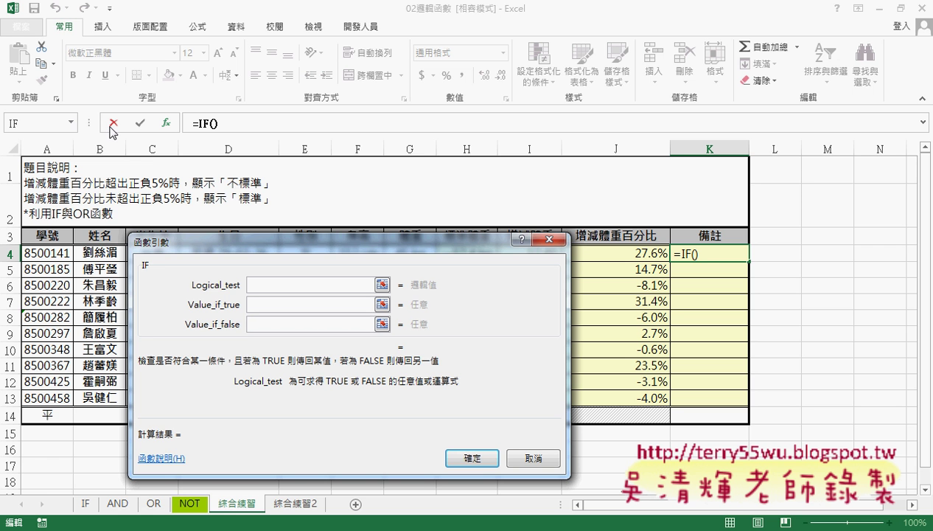
pyautogui.write('o')
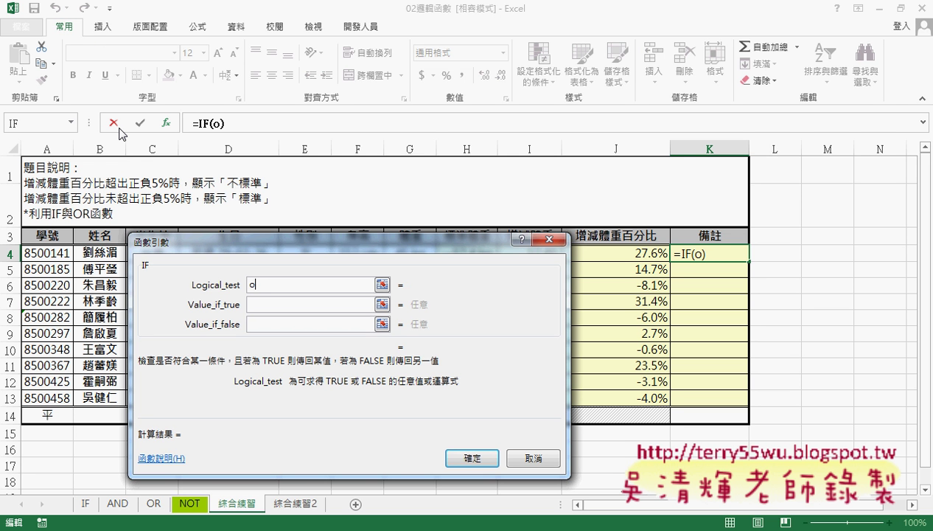
pyautogui.write('r')
pyautogui.write('(')
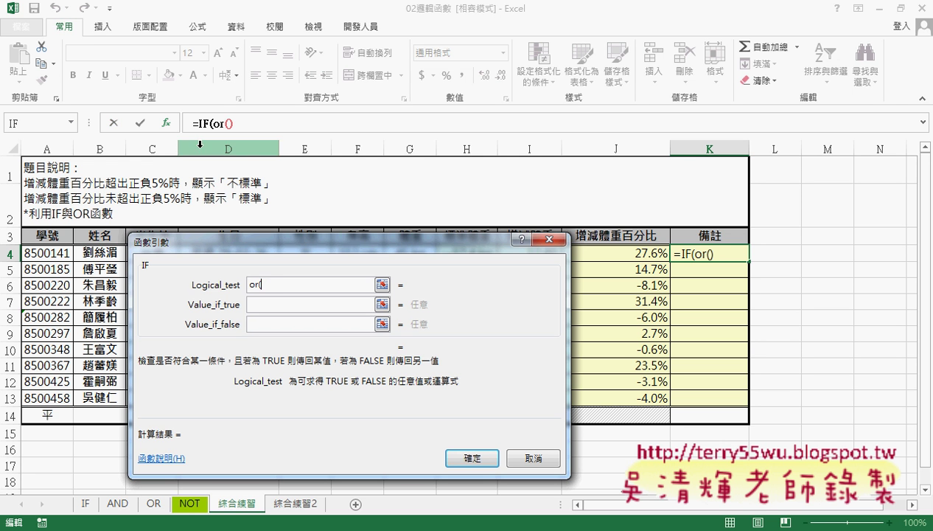
# - Complete the IF logical test as or(J4>5%,J4<-5%)
pyautogui.click(660, 255)
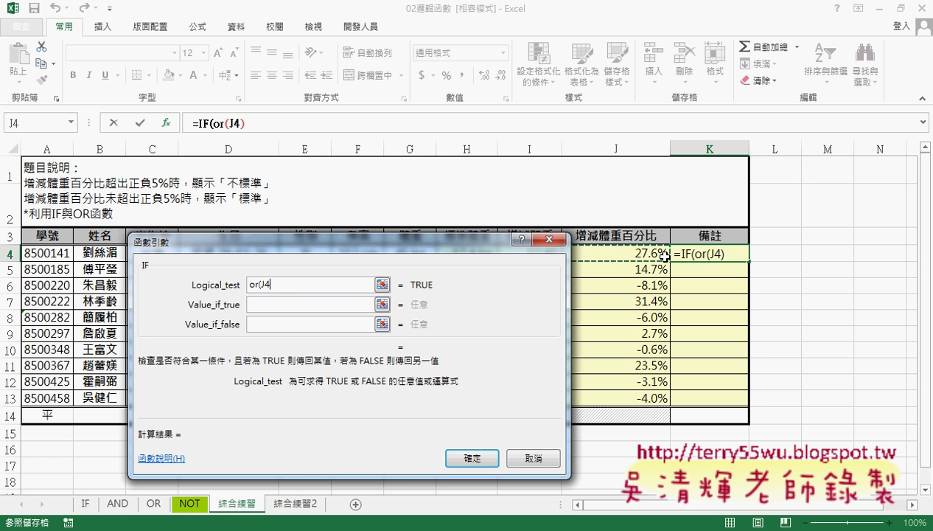
pyautogui.write('>5')
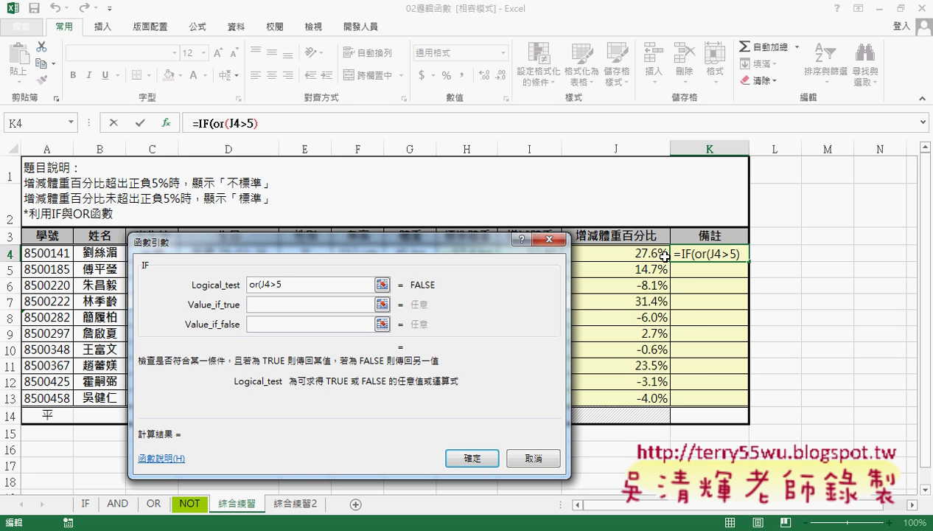
pyautogui.write('%')
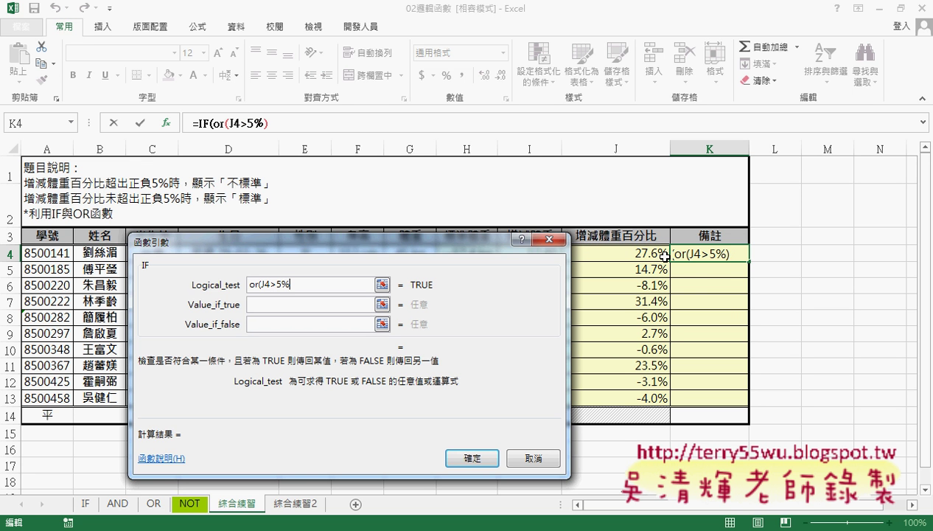
pyautogui.write(',')
pyautogui.click(657, 256)
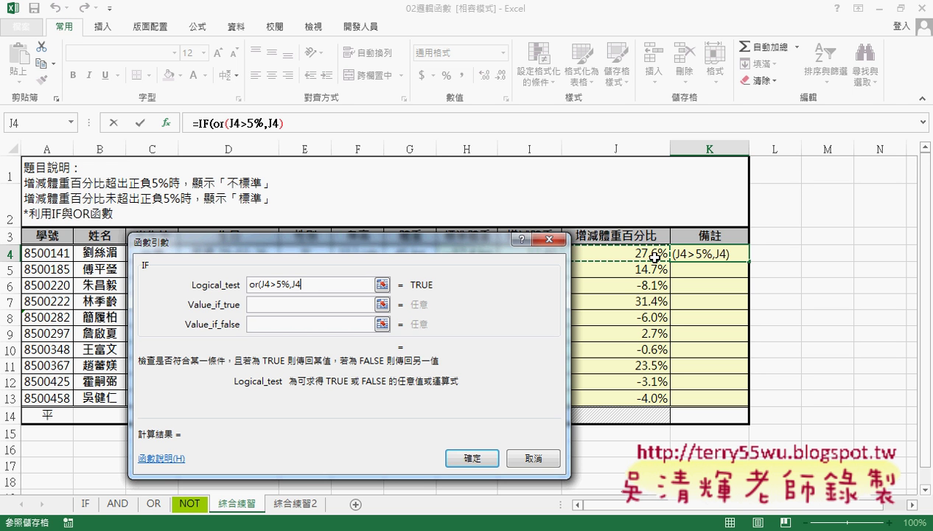
pyautogui.write('<-5')
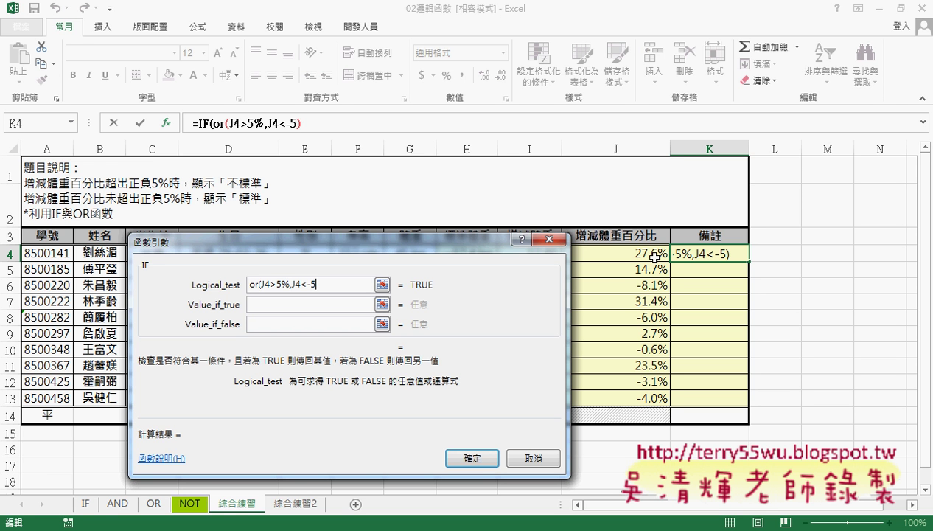
pyautogui.write('%')
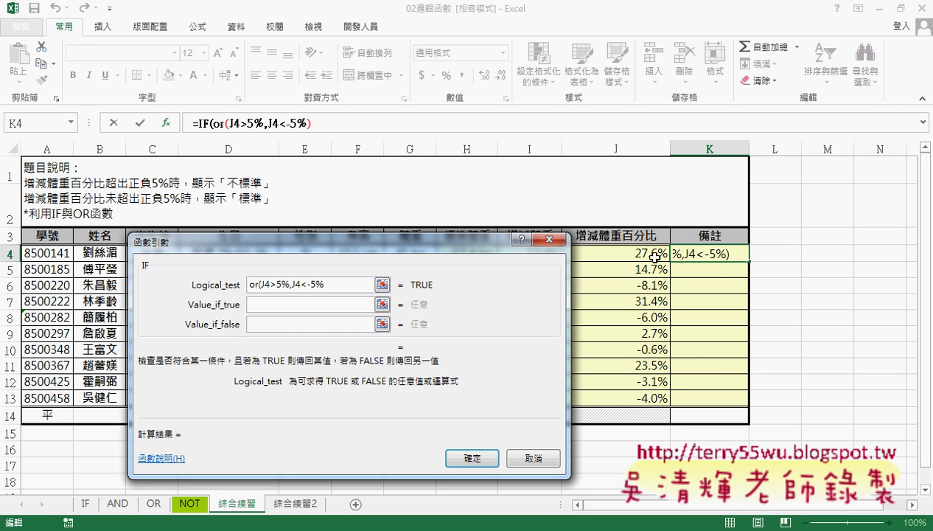
pyautogui.write(')')
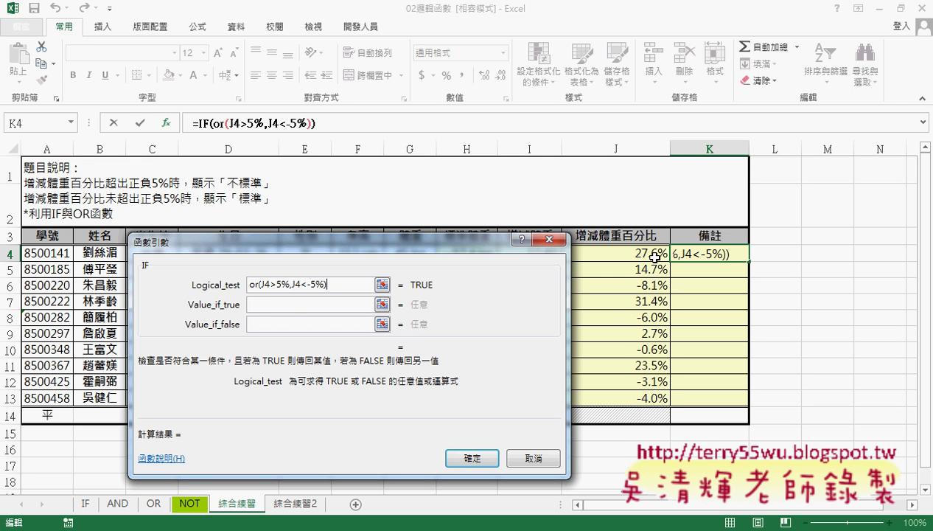
pyautogui.click(288, 308)
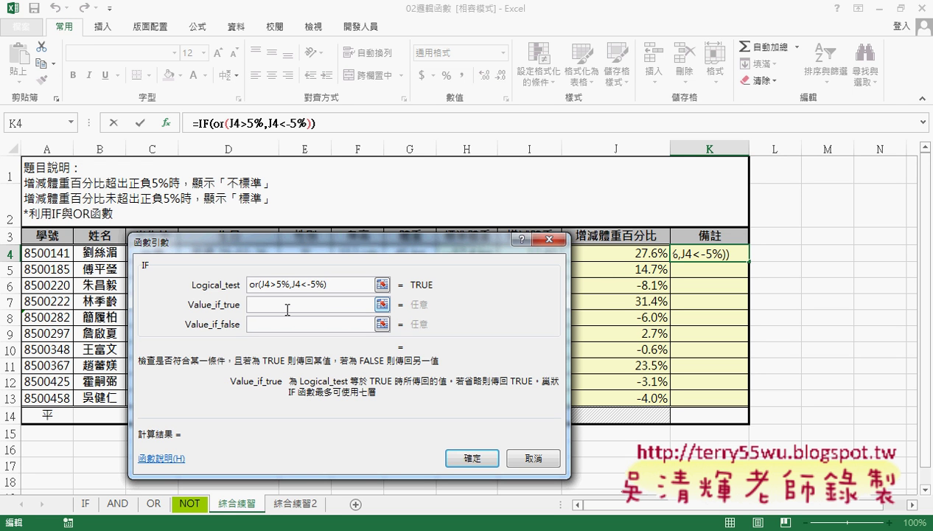
# - Enter 不標準 as the IF true value, correcting the mistyped 部標準
pyautogui.click(794, 527)
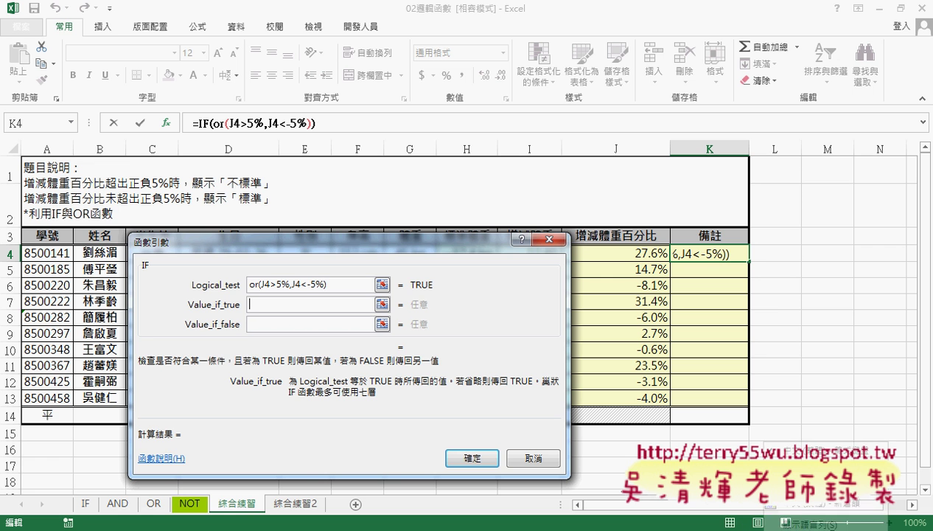
pyautogui.click(793, 508)
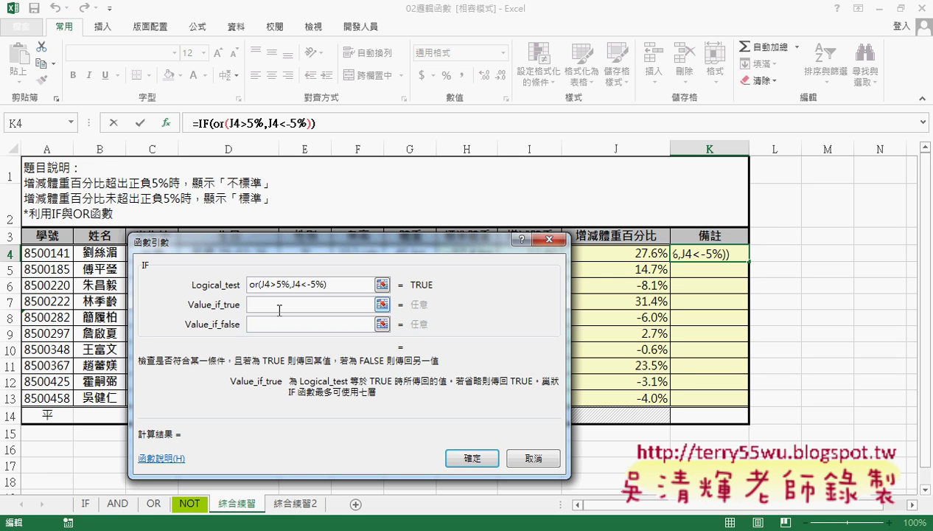
pyautogui.write('部標')
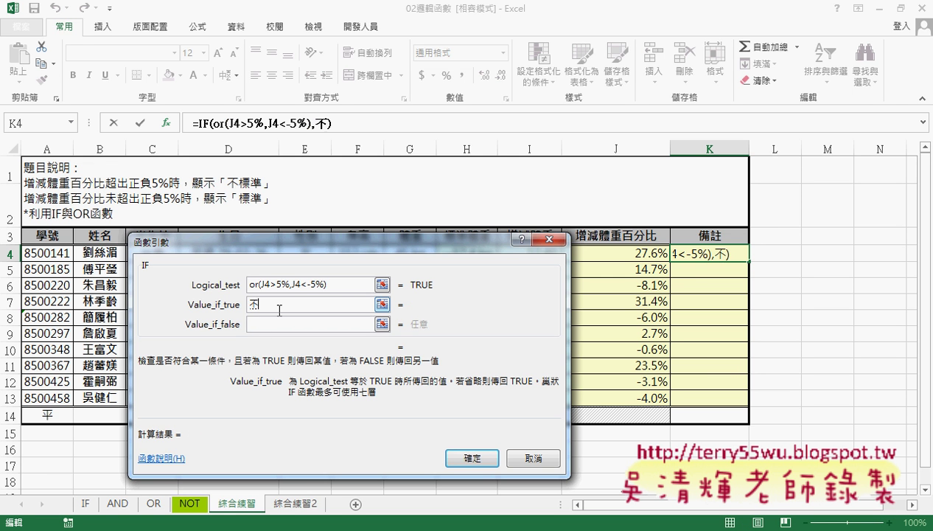
pyautogui.write('準')
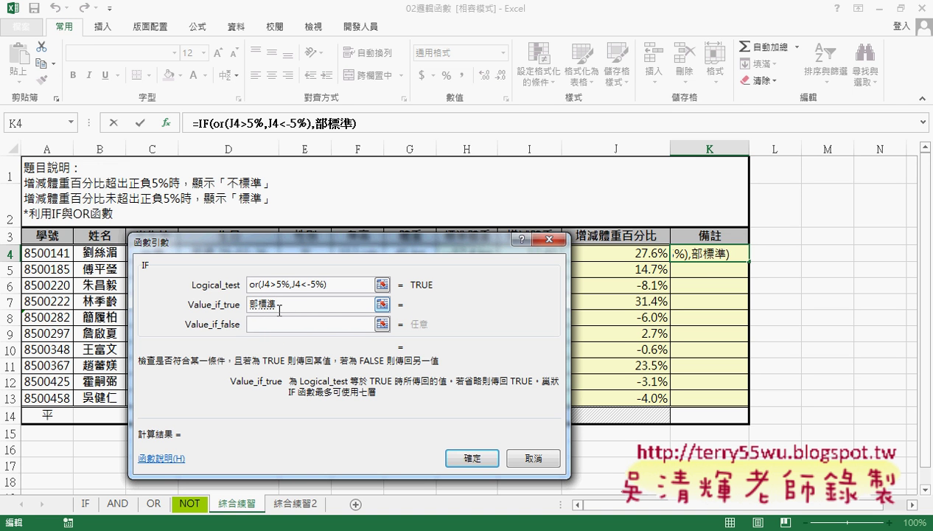
pyautogui.press('Home')
pyautogui.press('Down')
pyautogui.press('Return')
# - Enter 標準 as the false value and confirm the K4 formula with OK
pyautogui.press('Tab')
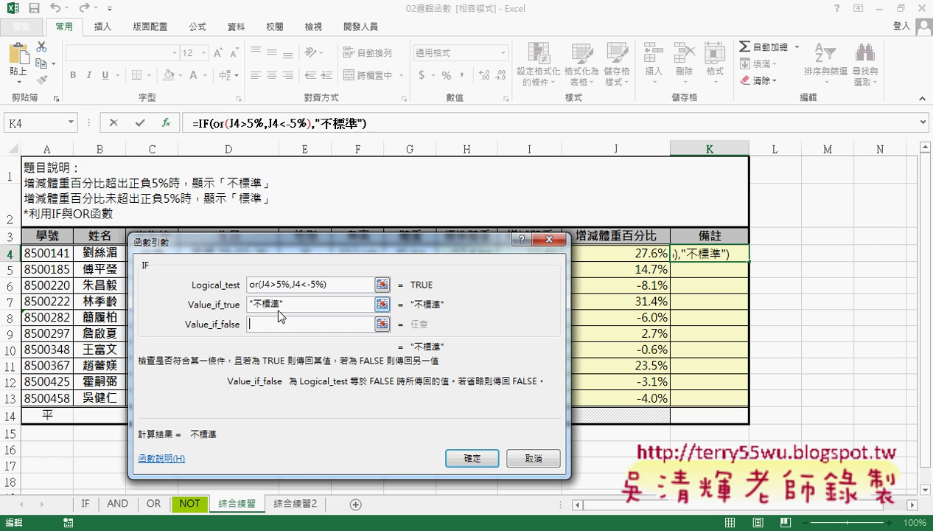
pyautogui.write('標準')
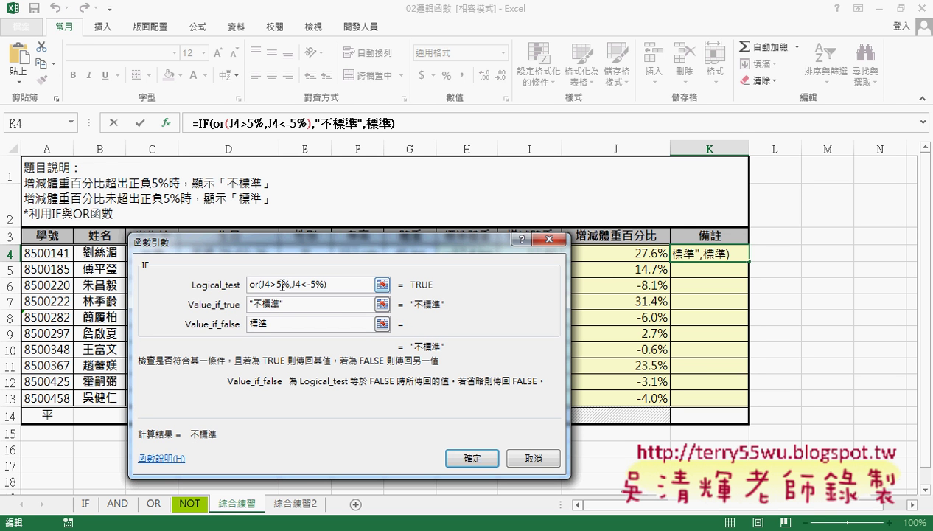
pyautogui.click(299, 302)
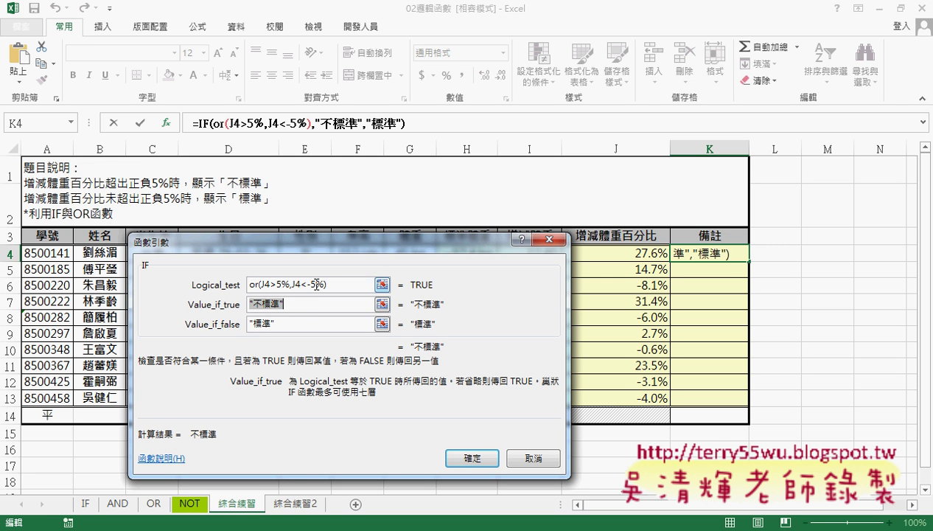
pyautogui.click(294, 324)
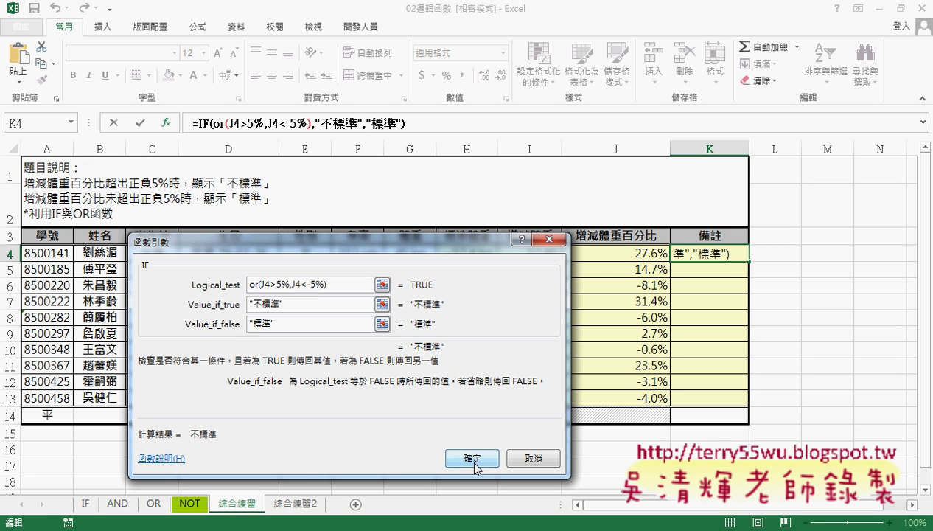
pyautogui.click(477, 466)
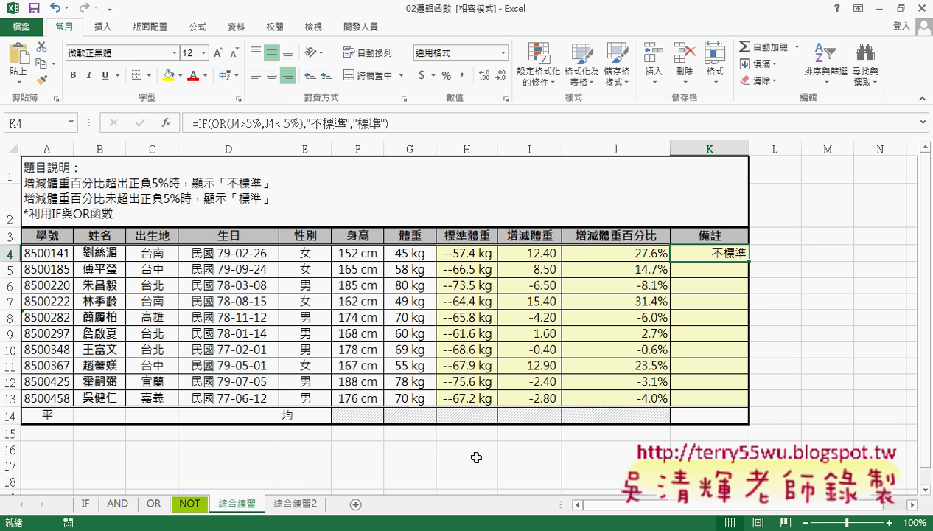
pyautogui.moveTo(748, 260); pyautogui.dragTo(792, 397)
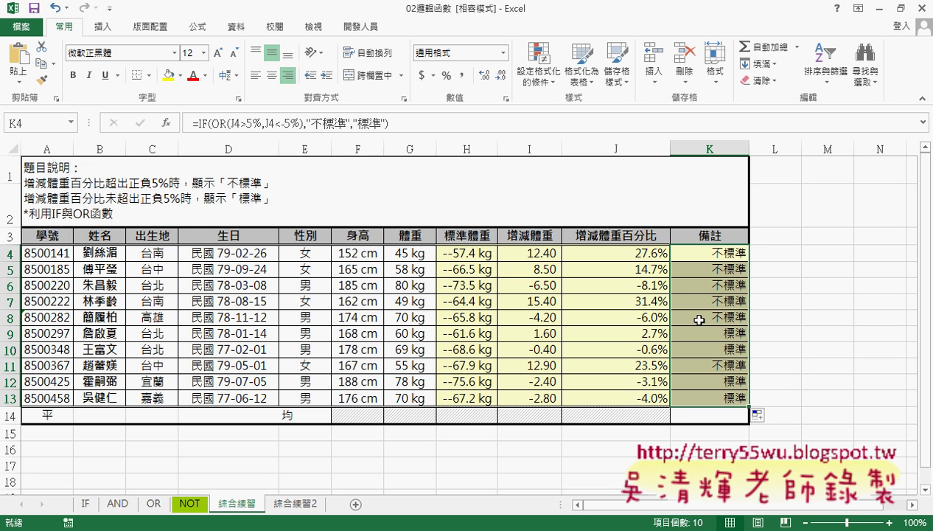
pyautogui.moveTo(691, 317)
pyautogui.mouseDown()
pyautogui.moveTo(655, 313)
pyautogui.moveTo(638, 256)
pyautogui.mouseUp()
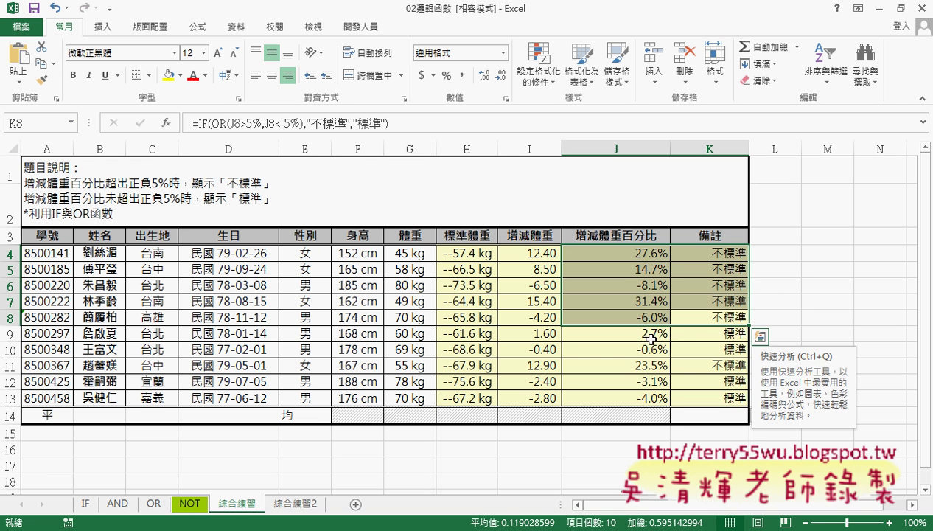
pyautogui.moveTo(652, 334); pyautogui.dragTo(651, 352)
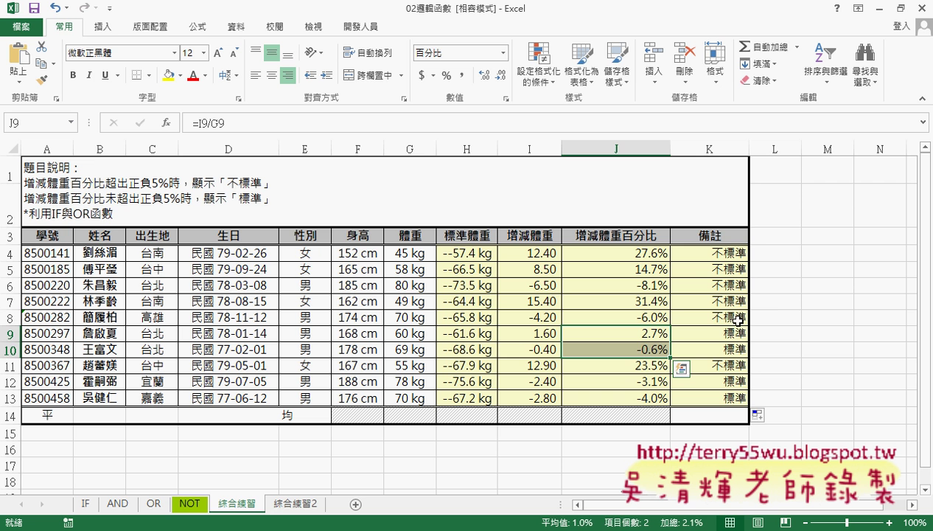
pyautogui.click(737, 254)
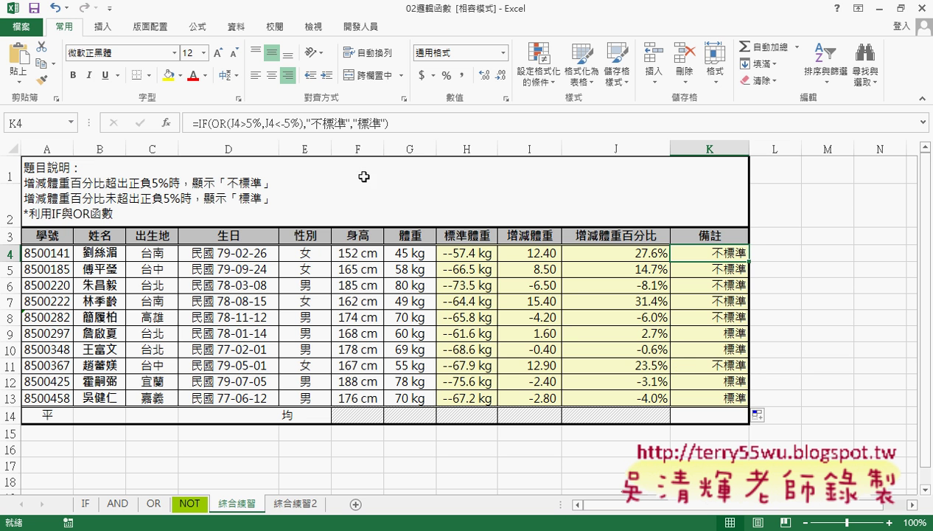
# - Reopen K4's IF Function Arguments and select OR in the logical test
pyautogui.click(198, 123)
pyautogui.click(167, 122)
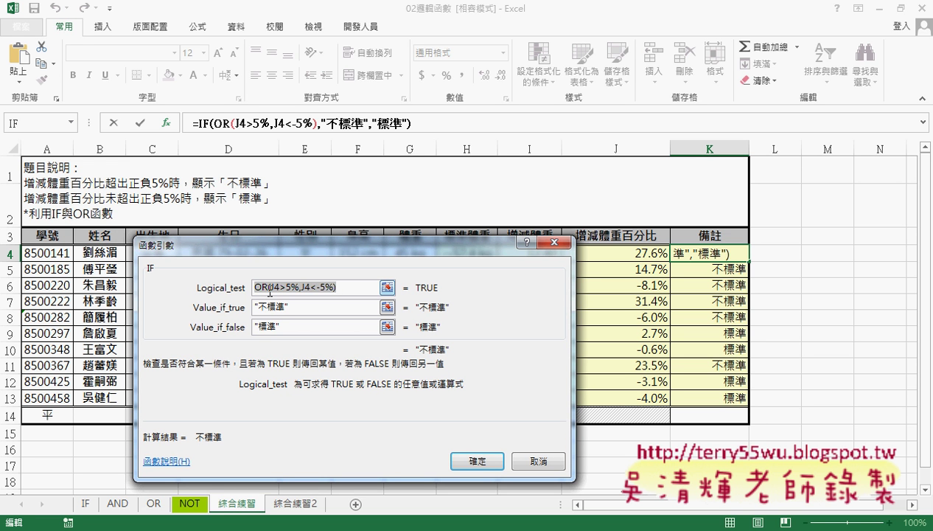
pyautogui.moveTo(268, 287); pyautogui.dragTo(253, 287)
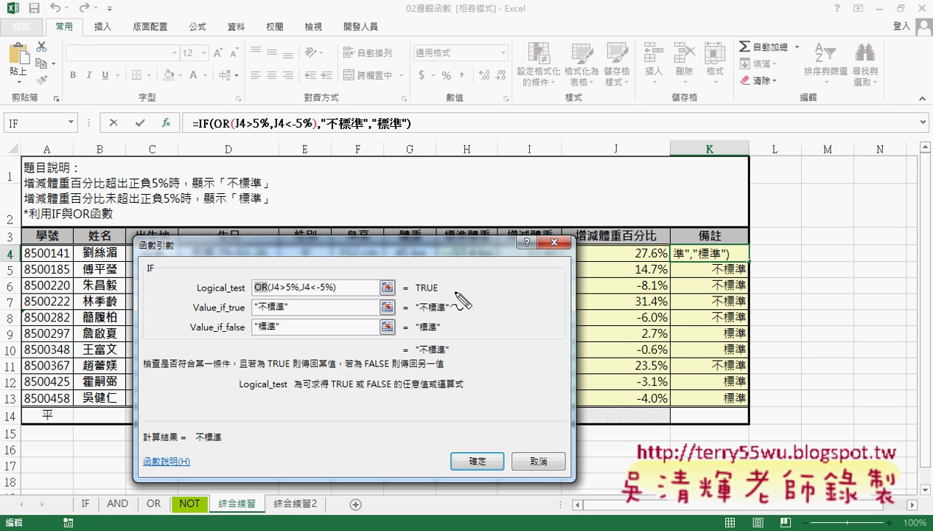
# - Sketch the ±5% range in red ink beside the table, then clear the ink
pyautogui.moveTo(735, 219)
pyautogui.mouseDown()
pyautogui.moveTo(830, 218)
pyautogui.moveTo(795, 291)
pyautogui.mouseUp()
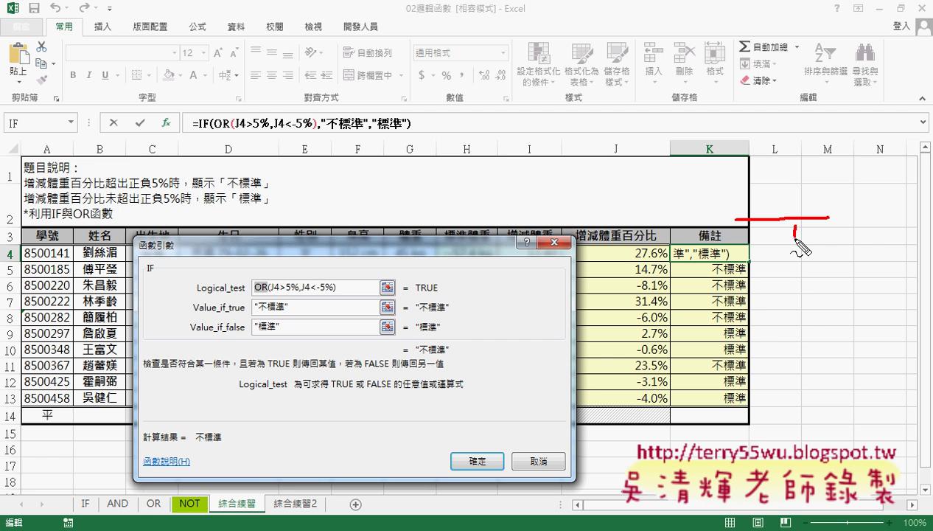
pyautogui.moveTo(776, 259); pyautogui.dragTo(795, 292)
pyautogui.moveTo(764, 330); pyautogui.dragTo(840, 328)
pyautogui.moveTo(794, 291)
pyautogui.mouseDown()
pyautogui.moveTo(795, 324)
pyautogui.moveTo(771, 316)
pyautogui.mouseUp()
pyautogui.moveTo(795, 291); pyautogui.dragTo(809, 309)
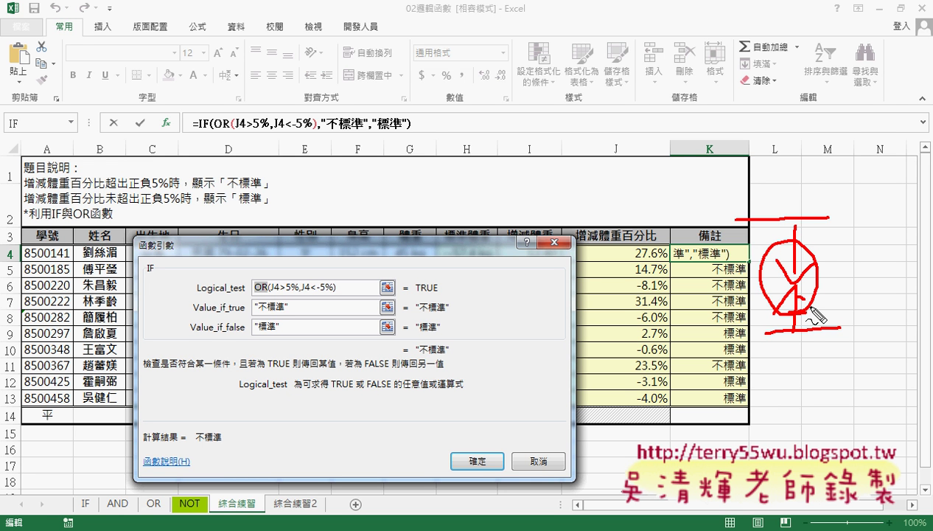
pyautogui.press('Escape')
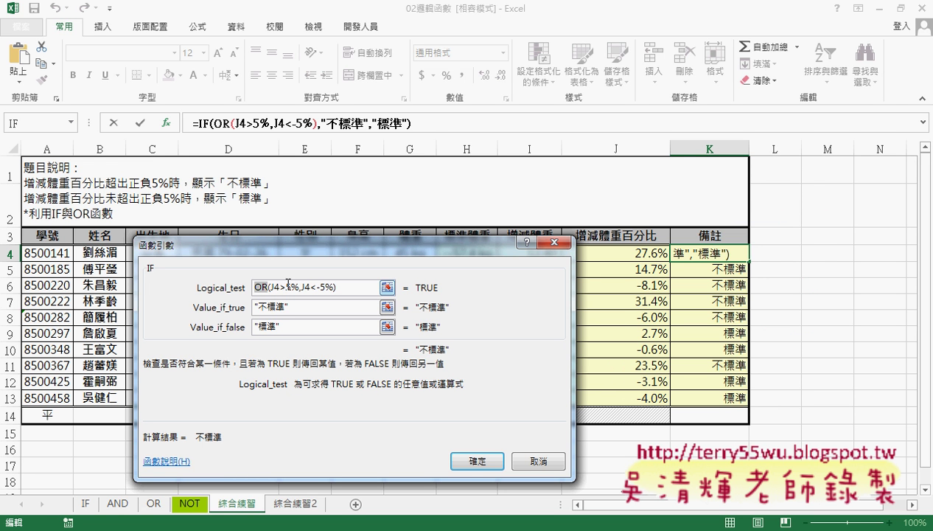
# - Change the logical test from OR to AND(J4<5%,J4>-5%)
pyautogui.write('a')
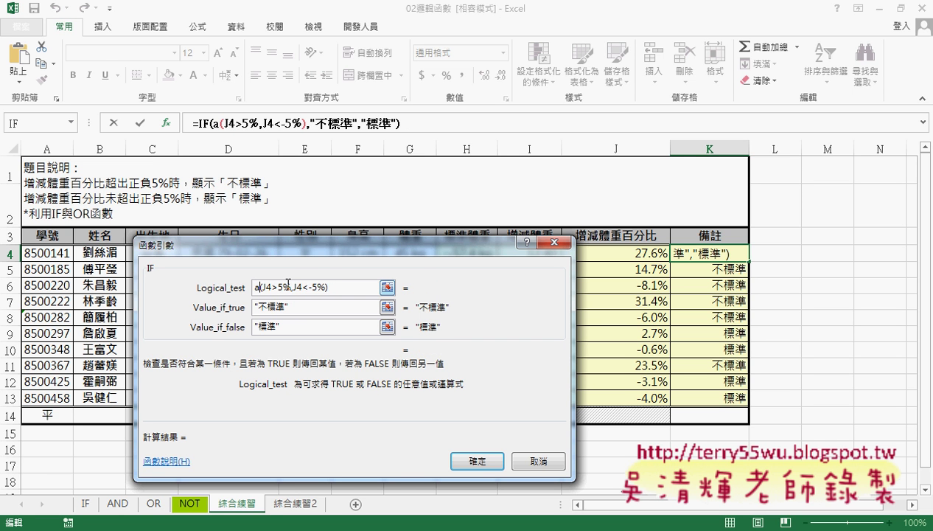
pyautogui.write('nd')
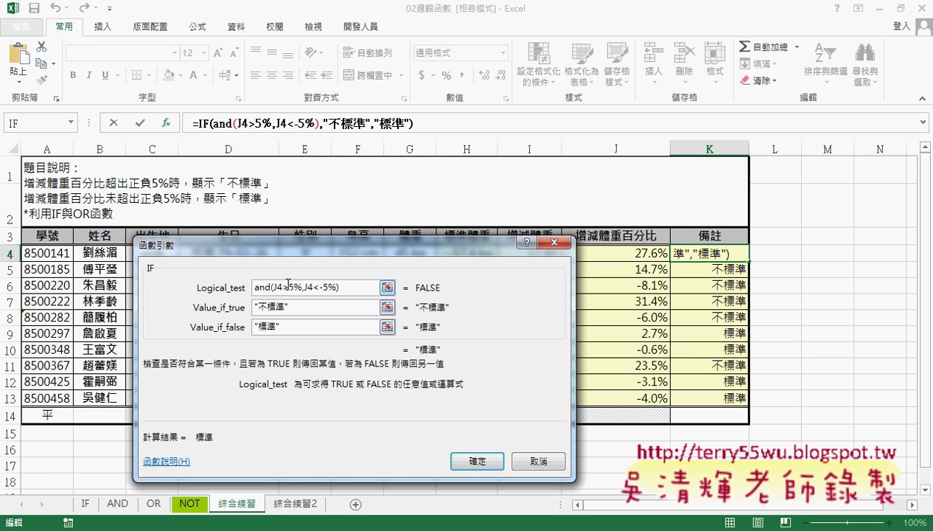
pyautogui.press('Right')
pyautogui.press('Right')
pyautogui.press('Delete')
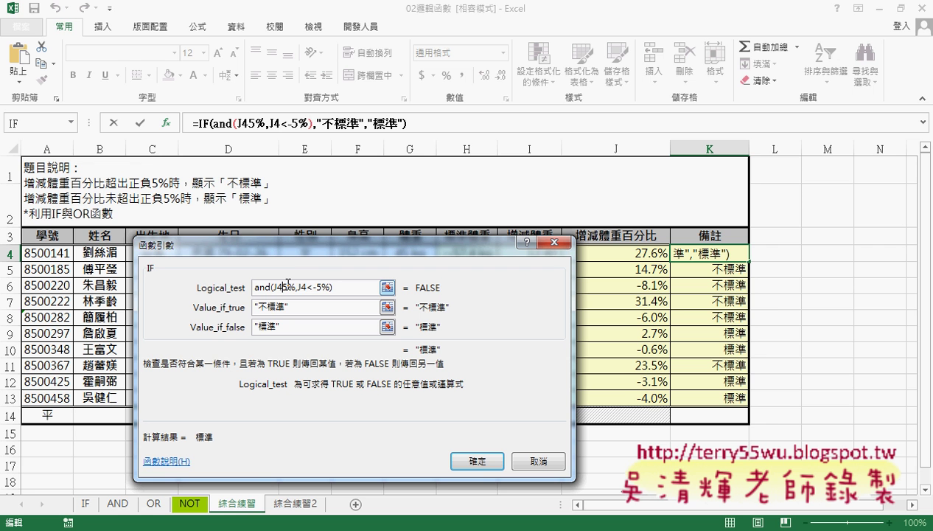
pyautogui.write('<')
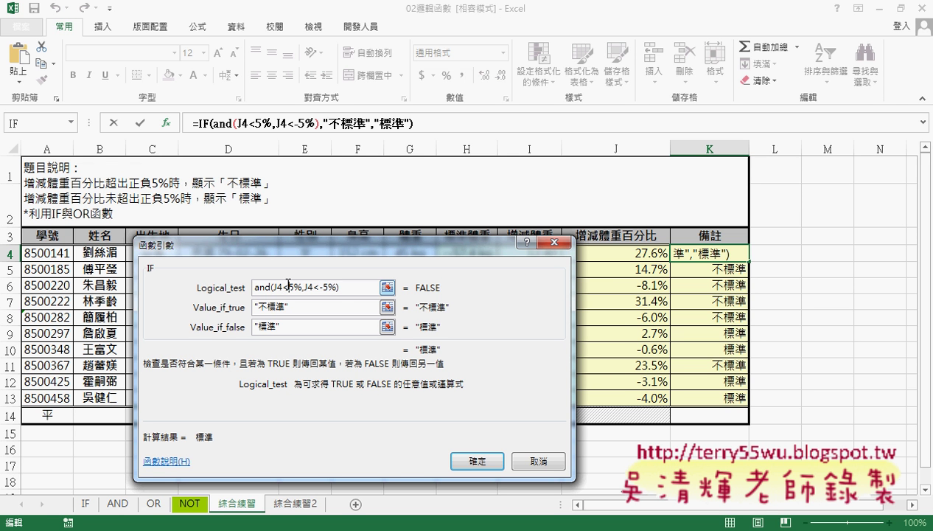
pyautogui.press('Right')
pyautogui.press('Right')
pyautogui.press('Right')
pyautogui.press('Right')
pyautogui.press('Right')
pyautogui.press('Right')
pyautogui.press('Delete')
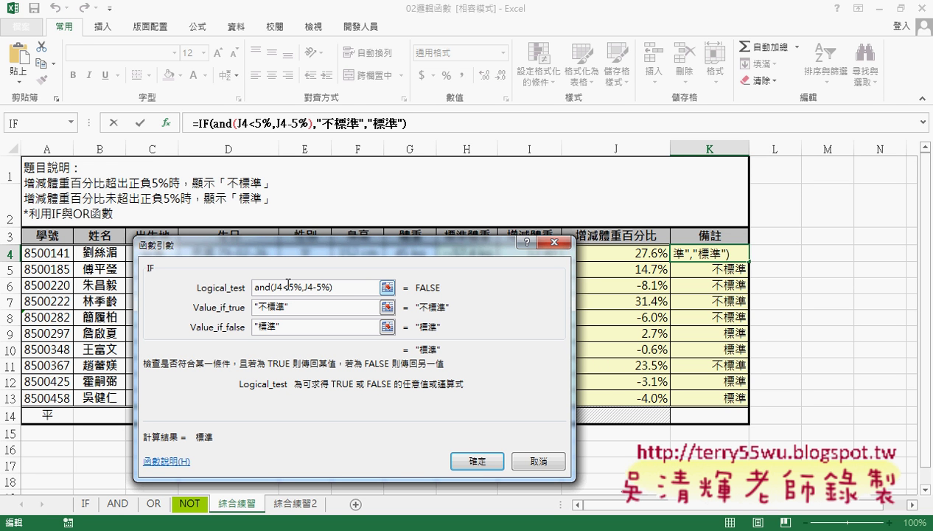
pyautogui.press('Left')
pyautogui.press('Left')
pyautogui.press('Left')
pyautogui.press('Left')
pyautogui.press('Left')
pyautogui.press('Right')
pyautogui.press('Right')
pyautogui.press('Right')
pyautogui.press('Right')
pyautogui.press('Right')
pyautogui.press('Right')
pyautogui.write('>')
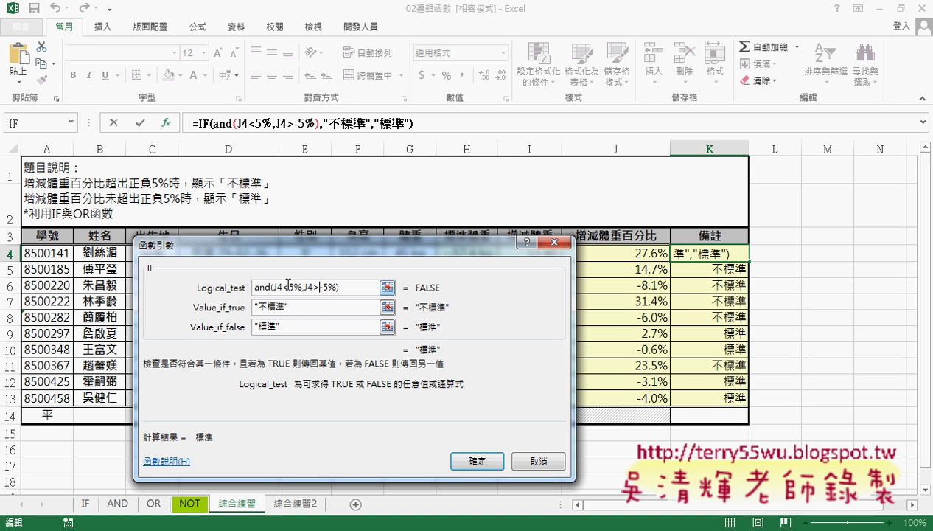
# - Swap the results so true gives 標準 and false 不標準, then confirm with OK
pyautogui.click(330, 309)
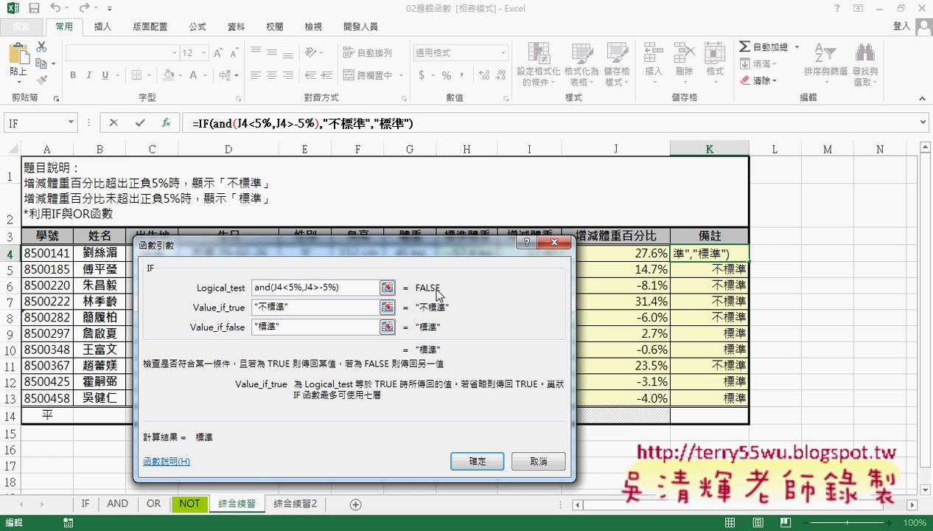
pyautogui.rightClick(261, 310)
pyautogui.click(283, 318)
pyautogui.click(259, 327)
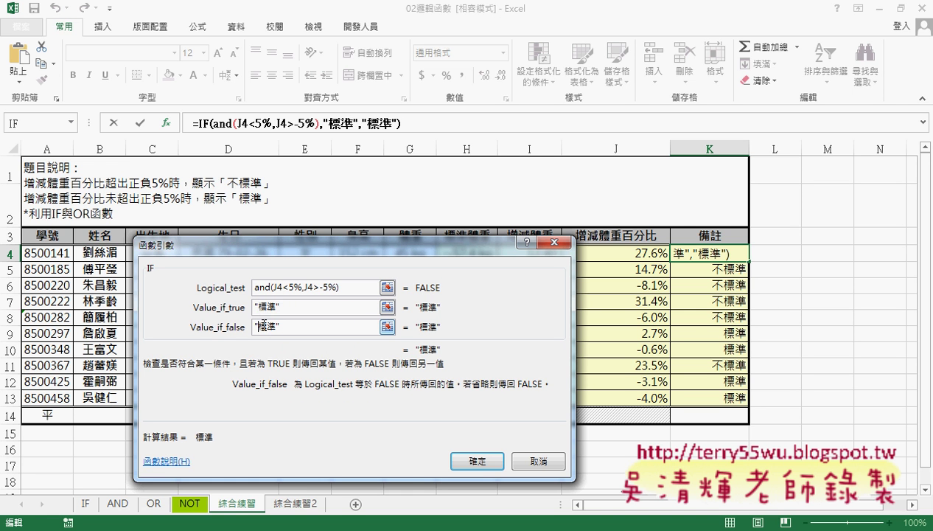
pyautogui.rightClick(263, 326)
pyautogui.click(286, 368)
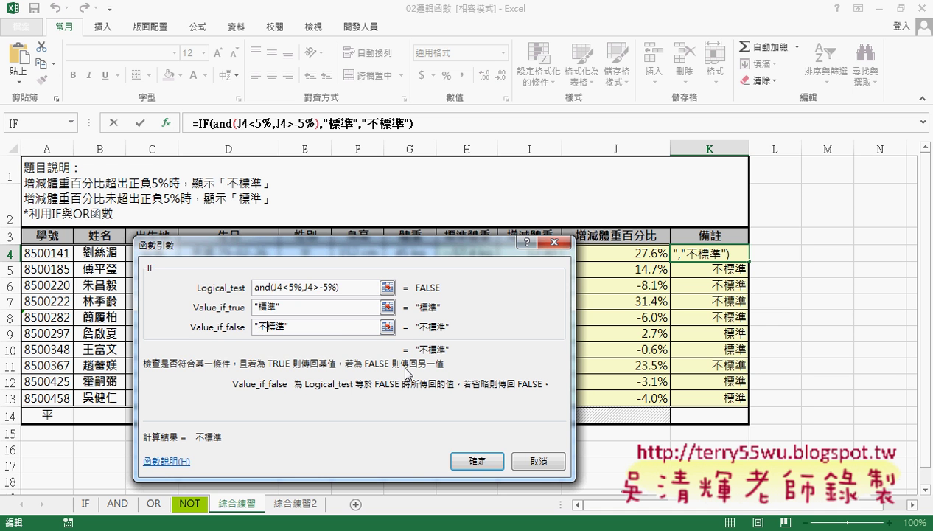
pyautogui.click(484, 460)
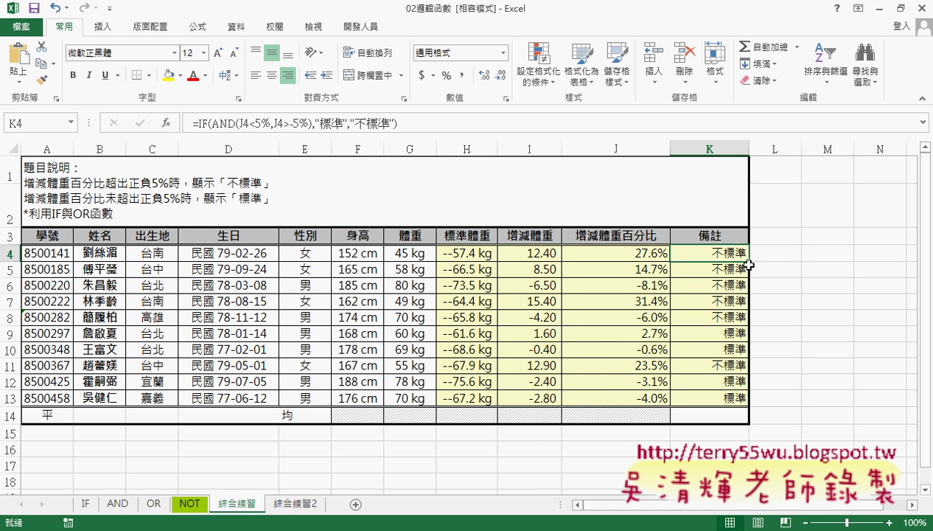
# - Fill K4's AND formula down to K13, then underline OR and AND to compare and clear the ink
pyautogui.moveTo(749, 261); pyautogui.dragTo(752, 404)
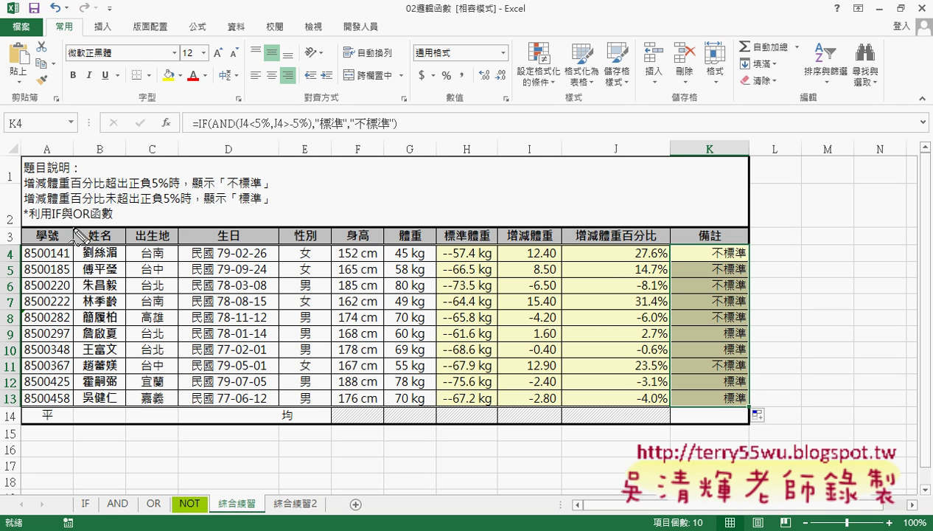
pyautogui.moveTo(74, 219); pyautogui.dragTo(87, 219)
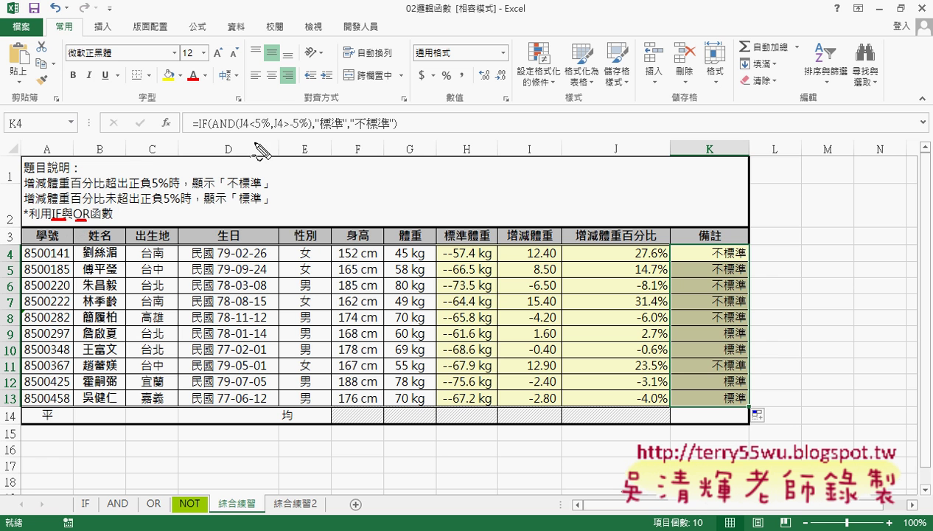
pyautogui.moveTo(218, 131); pyautogui.dragTo(238, 130)
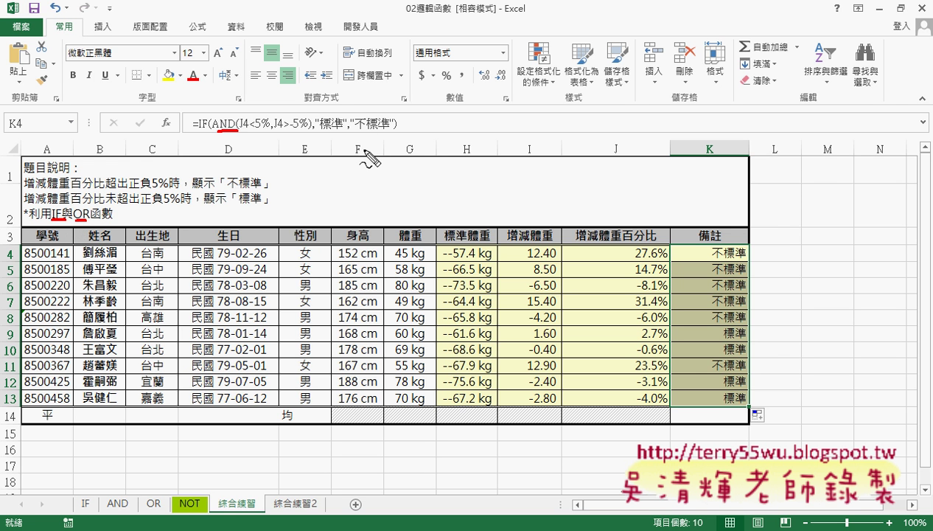
pyautogui.press('Escape')
# - Type the header VBA into L3, then review the J4 and K4 formulas
pyautogui.click(794, 238)
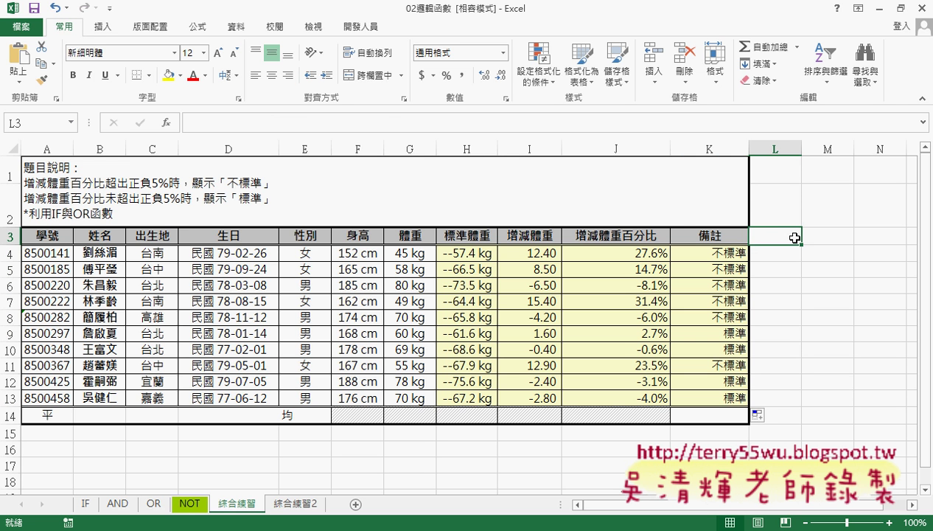
pyautogui.write('VBA')
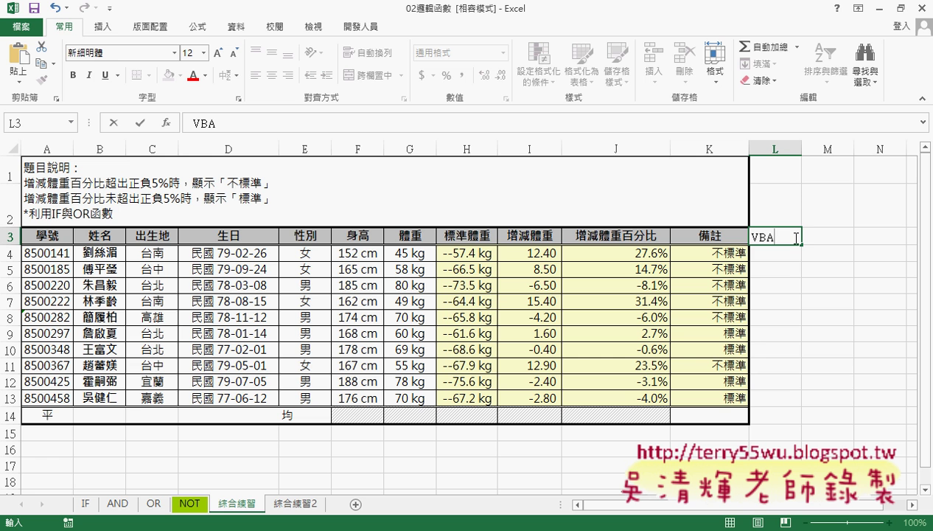
pyautogui.click(797, 254)
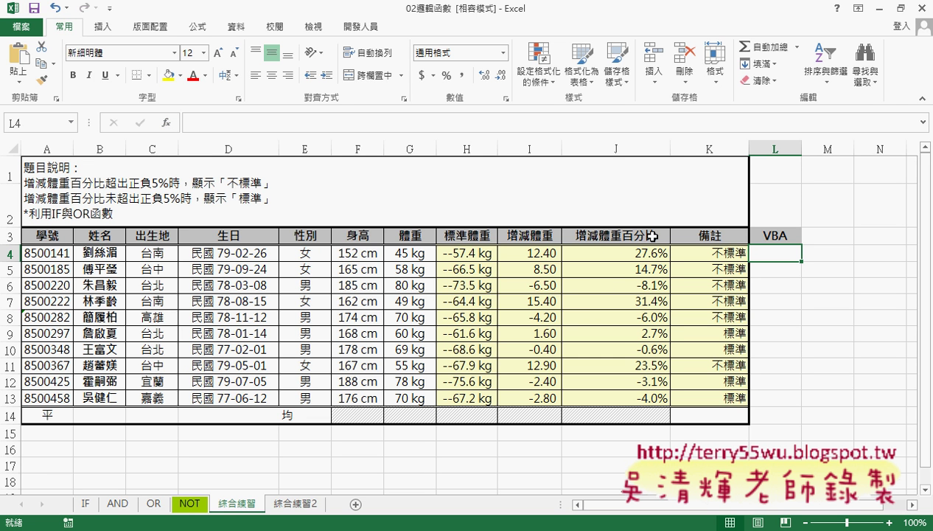
pyautogui.click(639, 254)
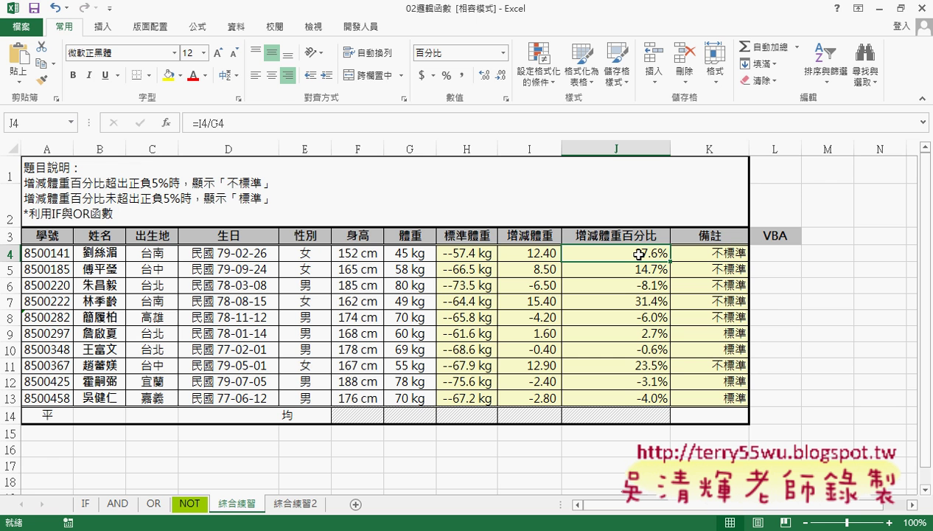
pyautogui.click(732, 253)
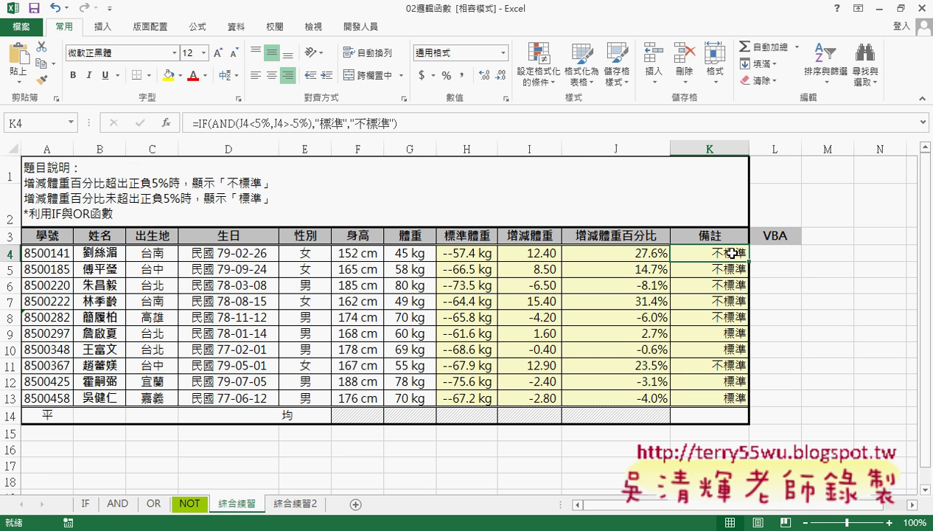